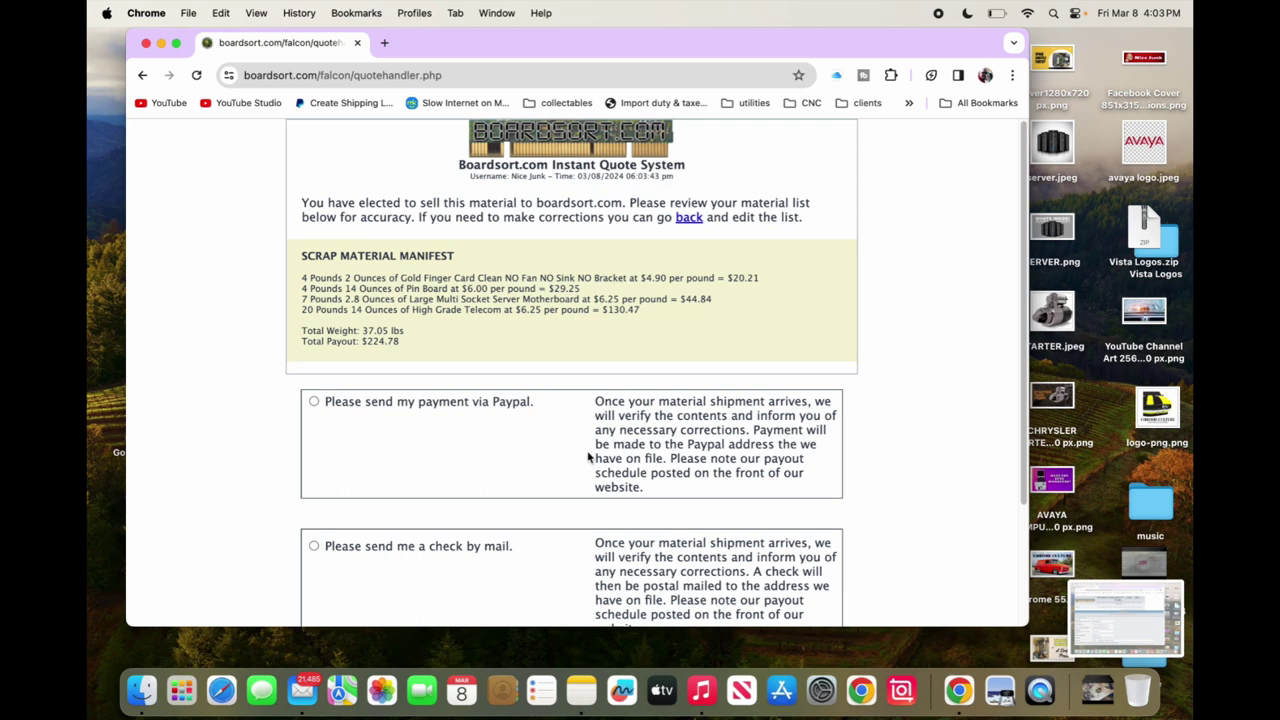
Step: Choose PayPal as the payment method for the scrap material sale and submit the sale
scroll(578, 452, "down", 2)
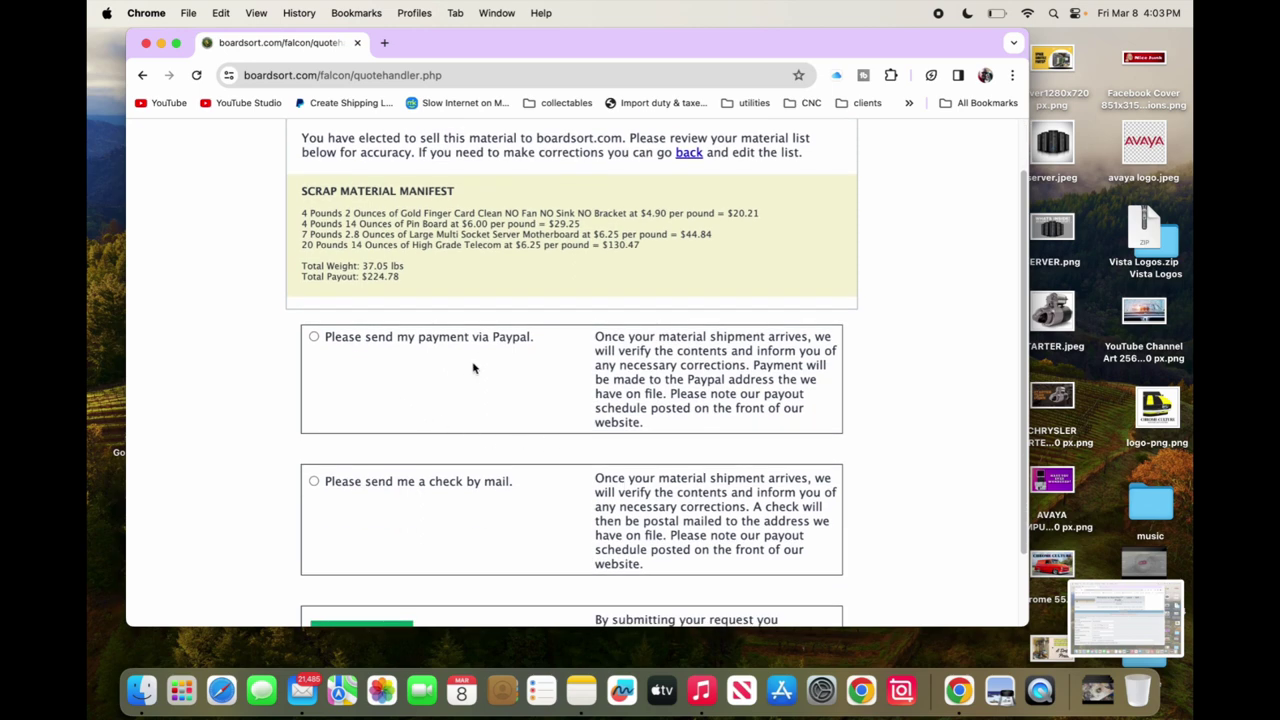
scroll(470, 370, "down", 1)
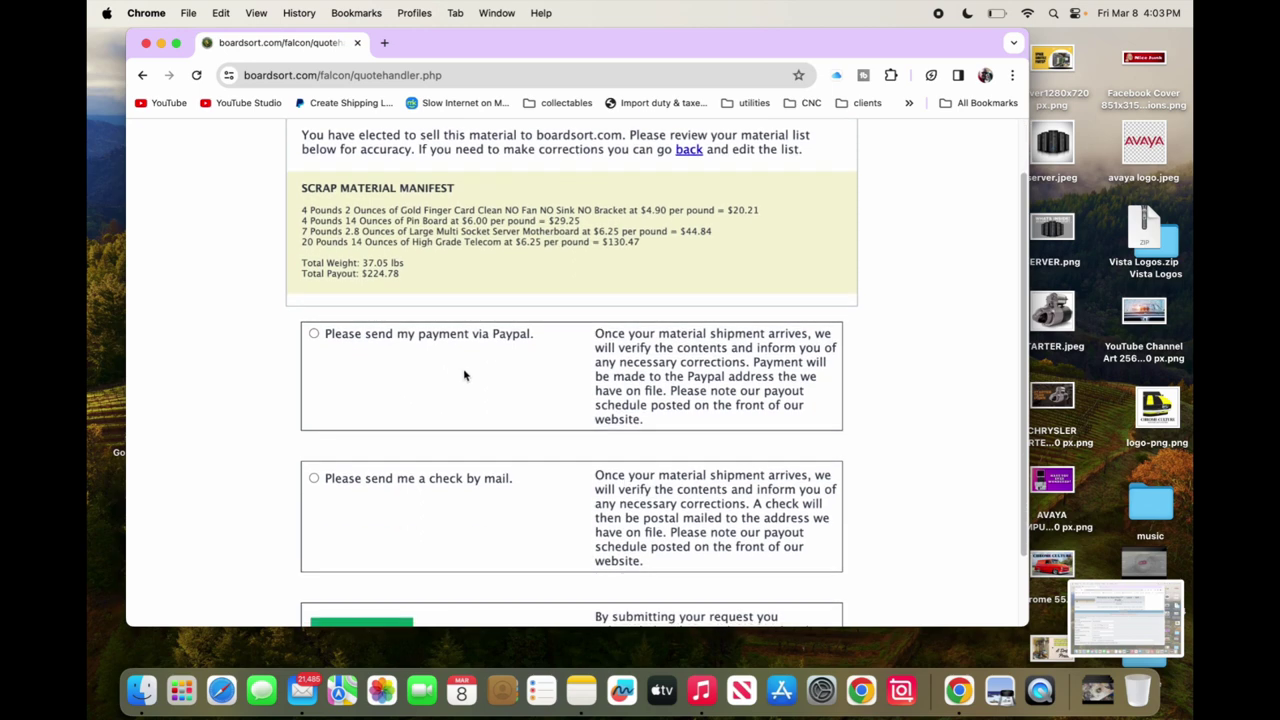
left_click(314, 335)
scroll(420, 390, "down", 3)
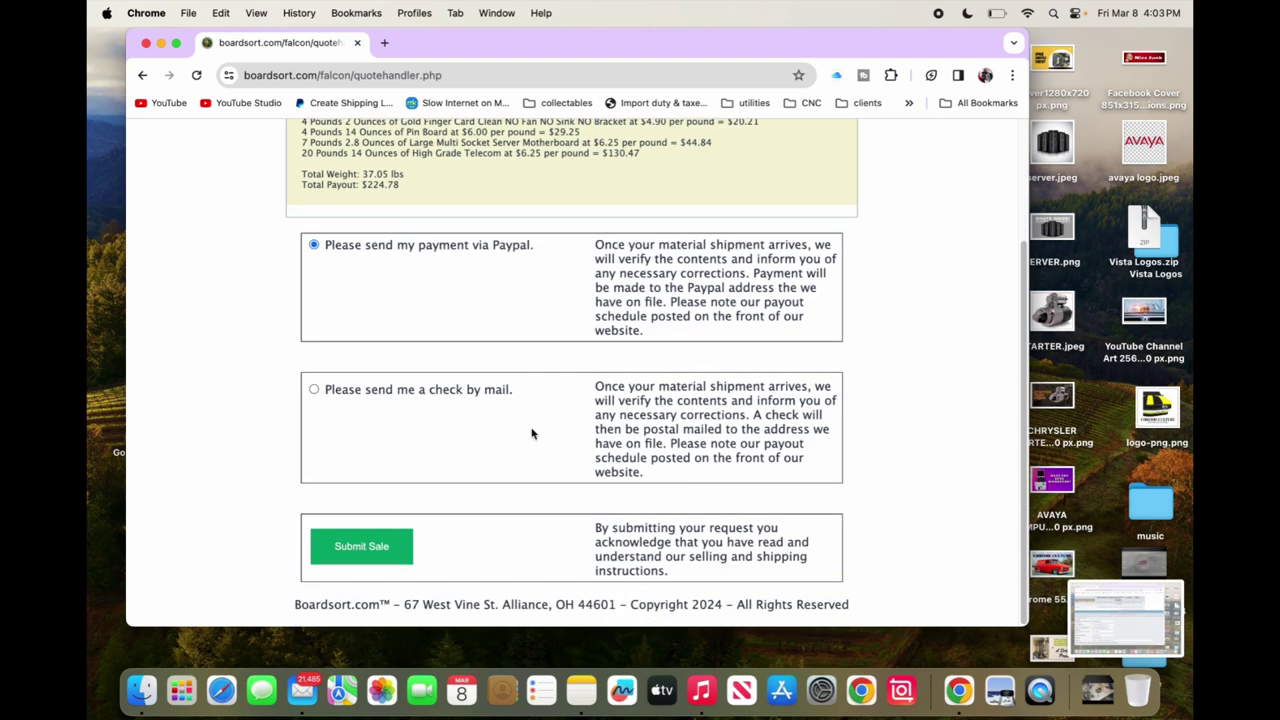
left_click(372, 553)
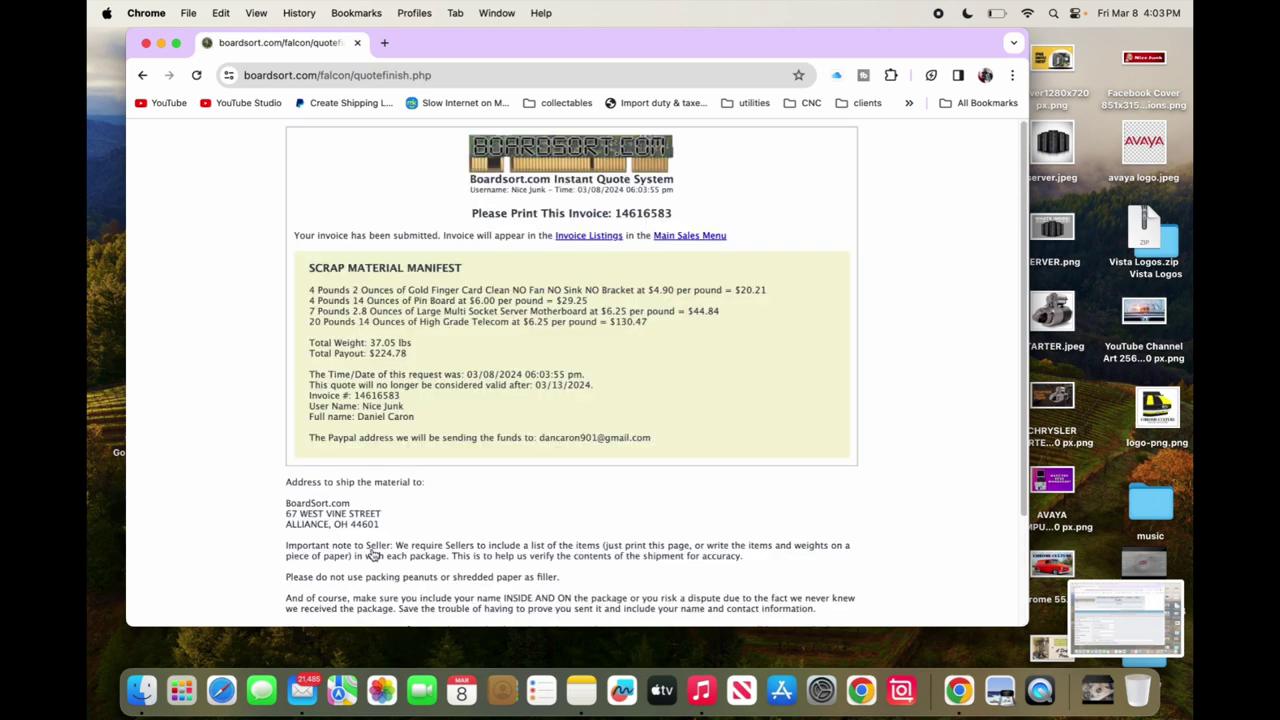
Step: Review the submitted invoice's material manifest, the ship-to address and the packing and tracking instructions for sellers
scroll(415, 525, "down", 3)
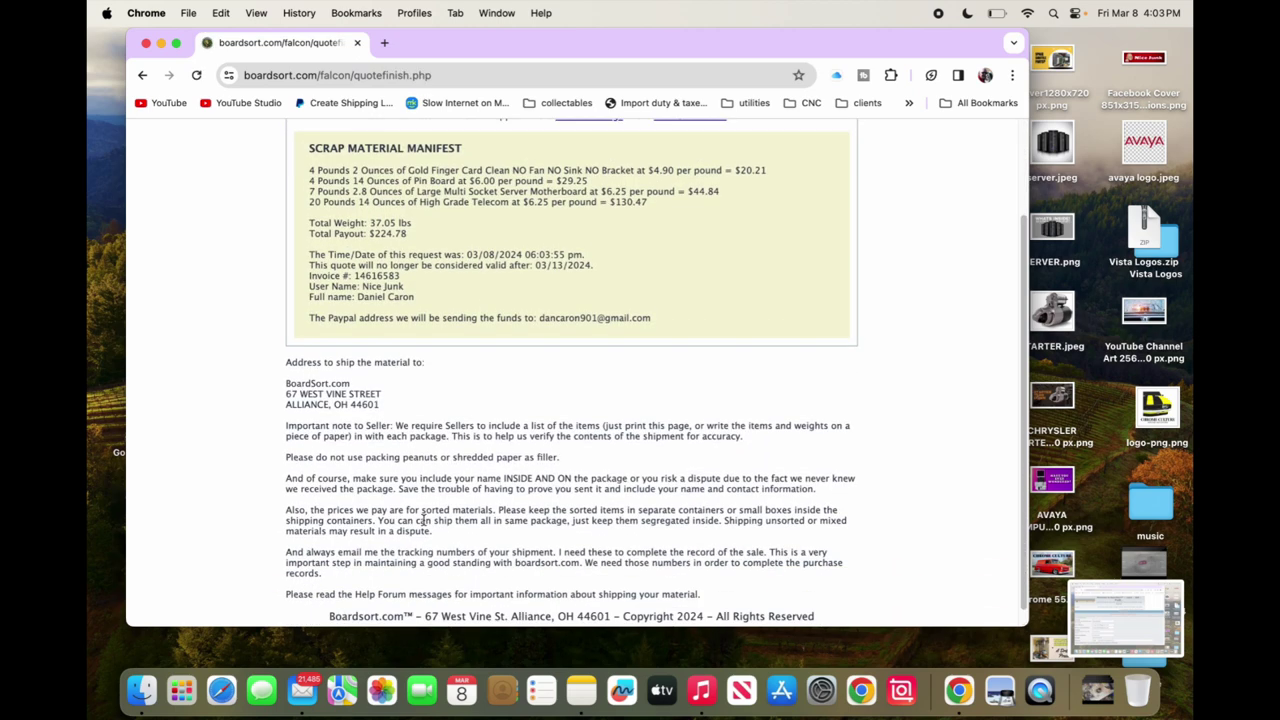
scroll(425, 522, "up", 3)
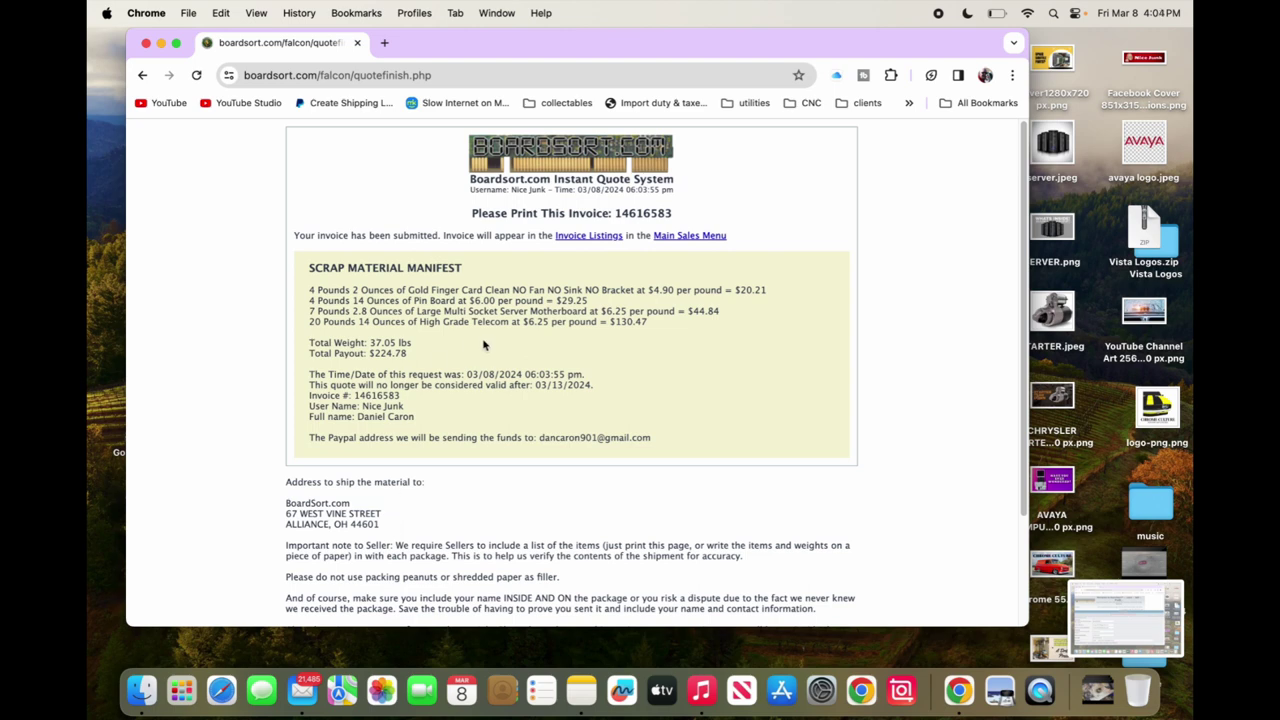
scroll(503, 318, "down", 6)
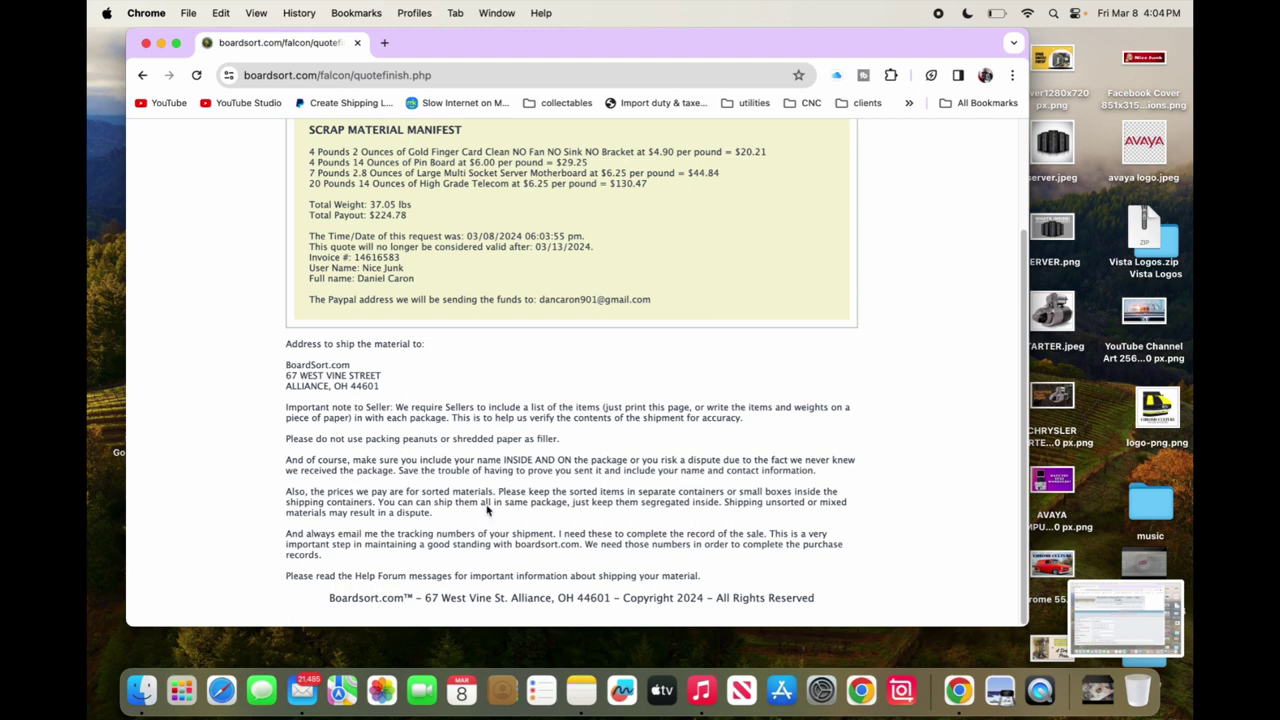
scroll(504, 455, "up", 3)
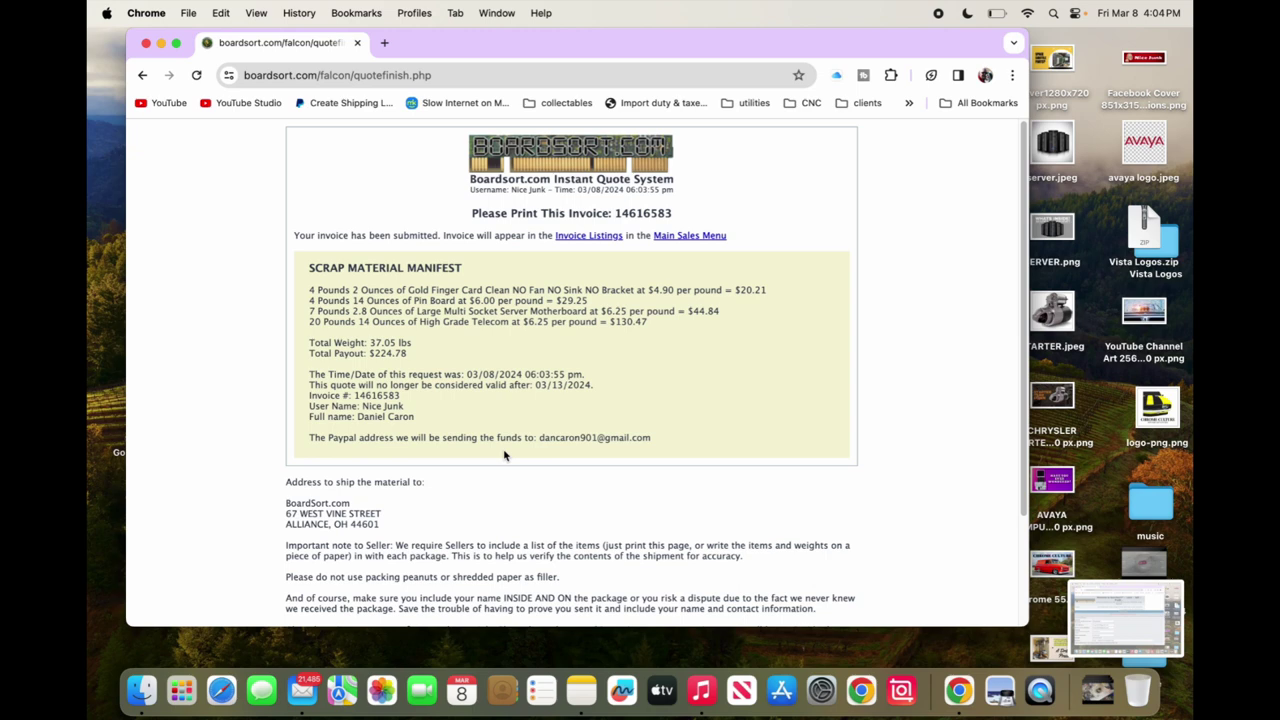
scroll(537, 451, "down", 3)
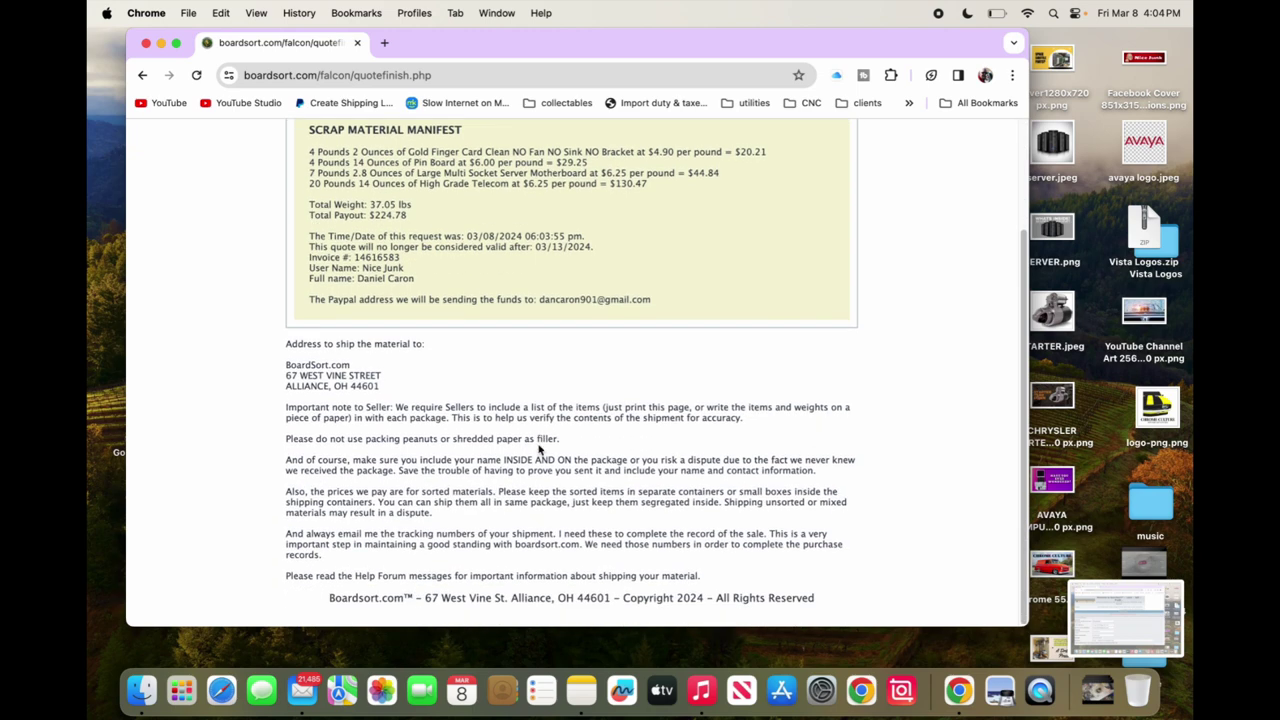
scroll(538, 451, "up", 3)
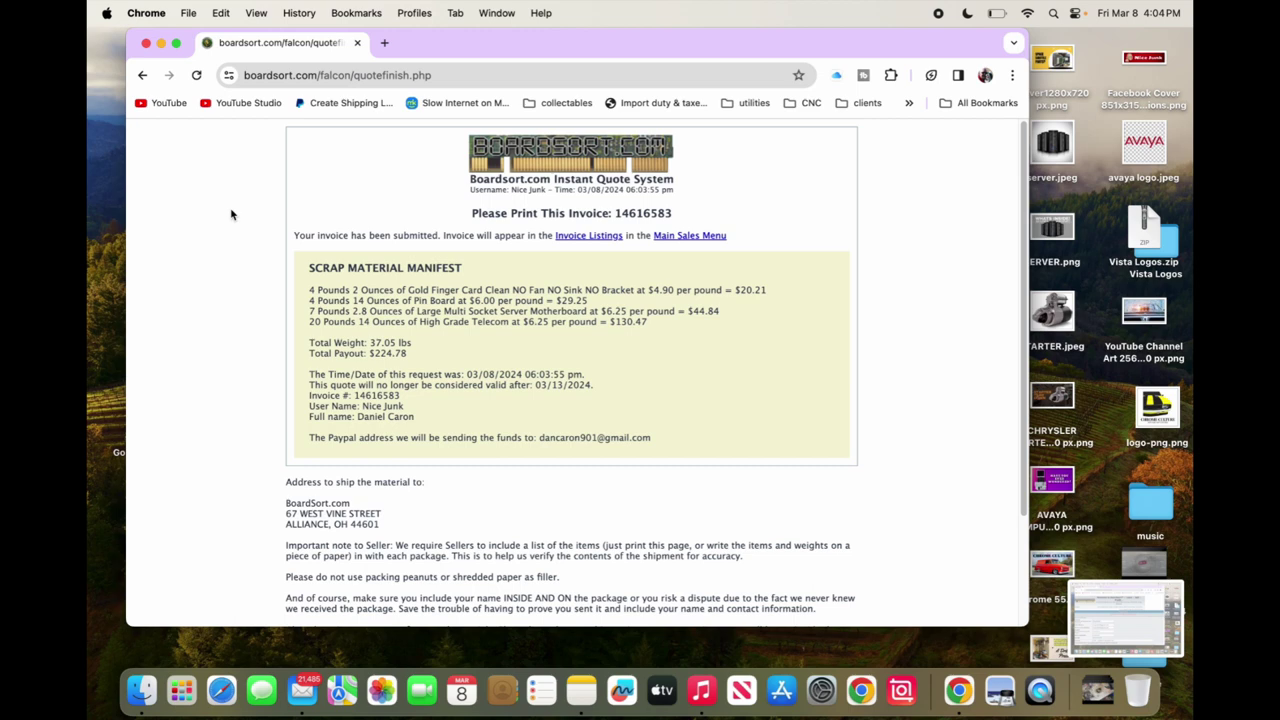
key("super+shift+5")
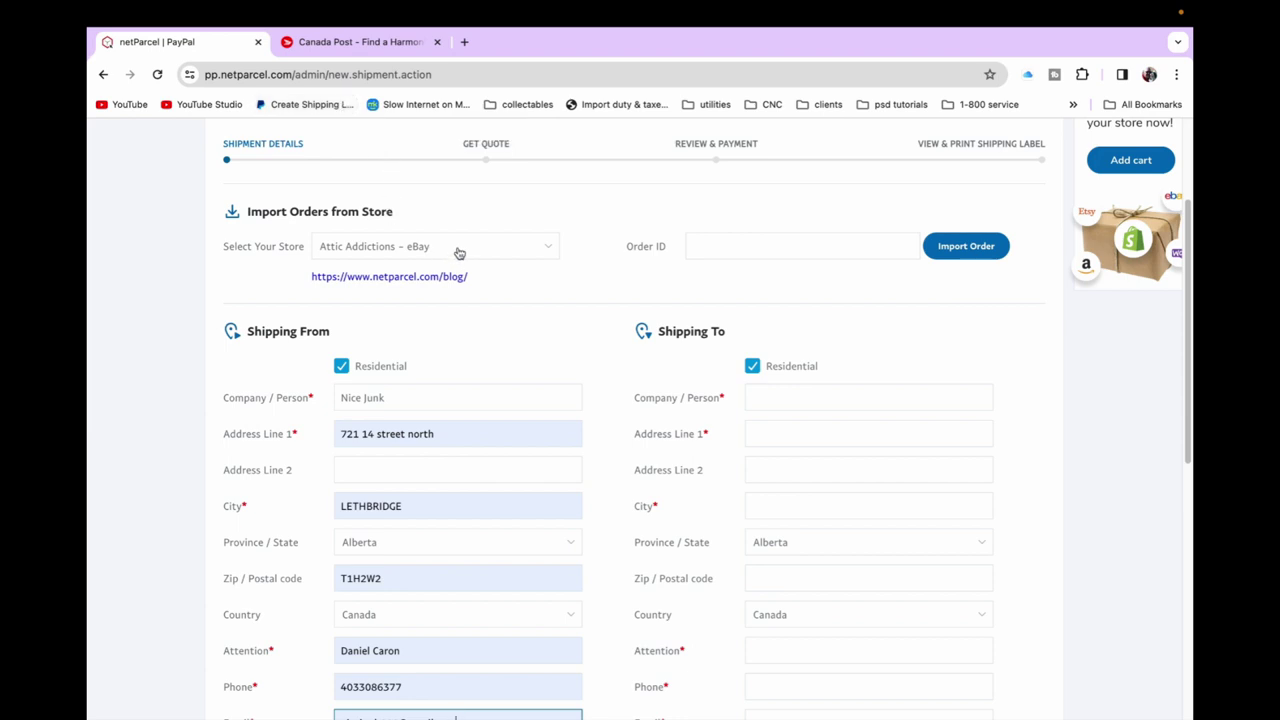
Step: Fill in the Shipping To section of the netParcel shipment form with the saved Boardsort address
scroll(459, 253, "down", 1)
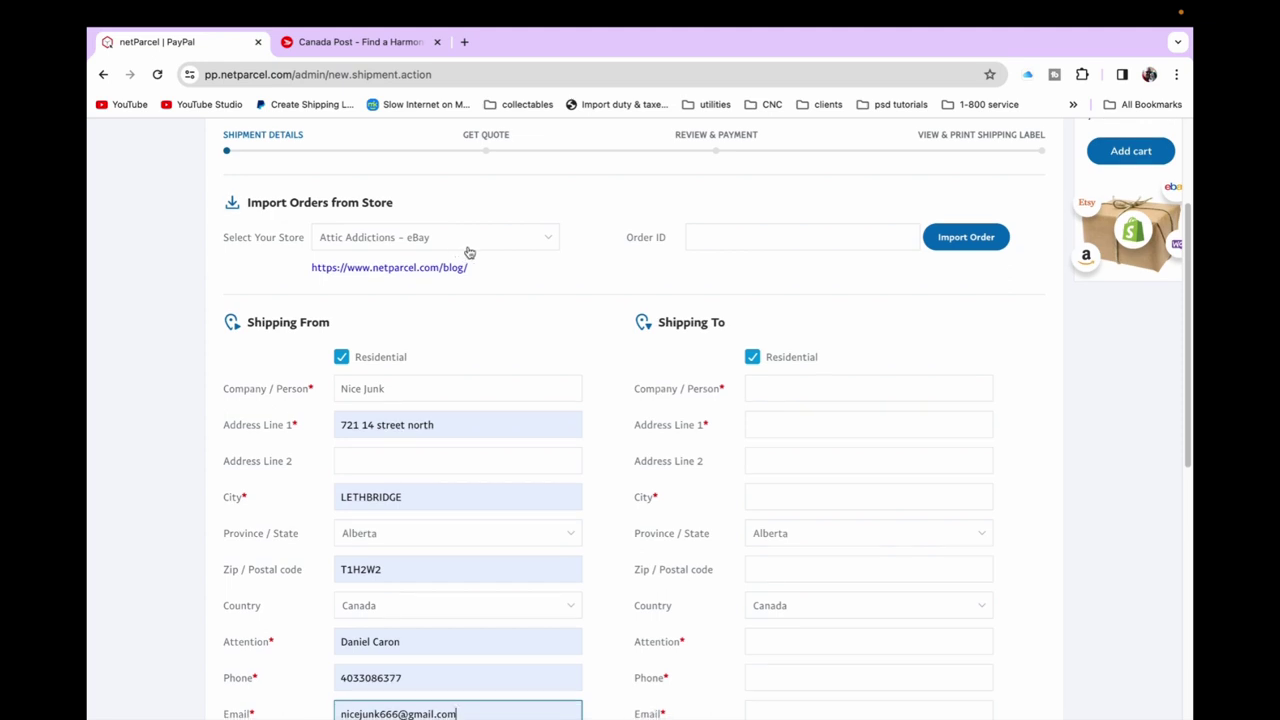
scroll(468, 252, "down", 3)
scroll(468, 252, "down", 5)
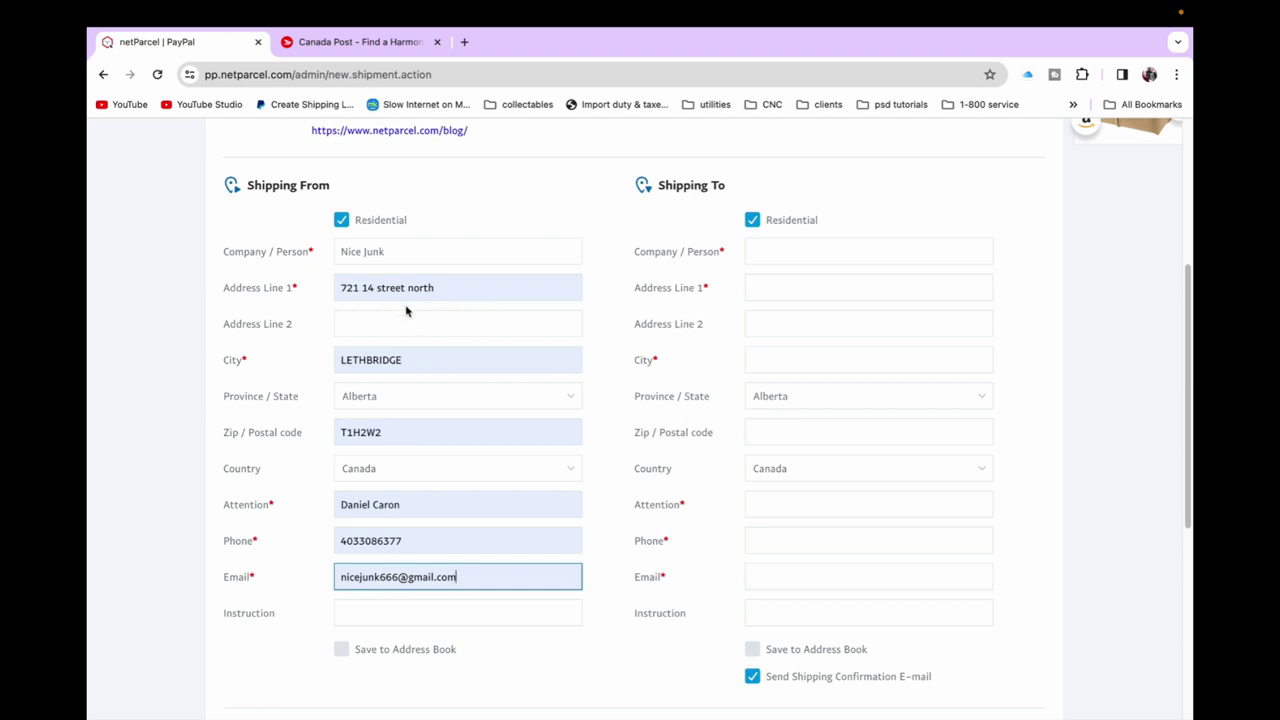
scroll(426, 298, "down", 1)
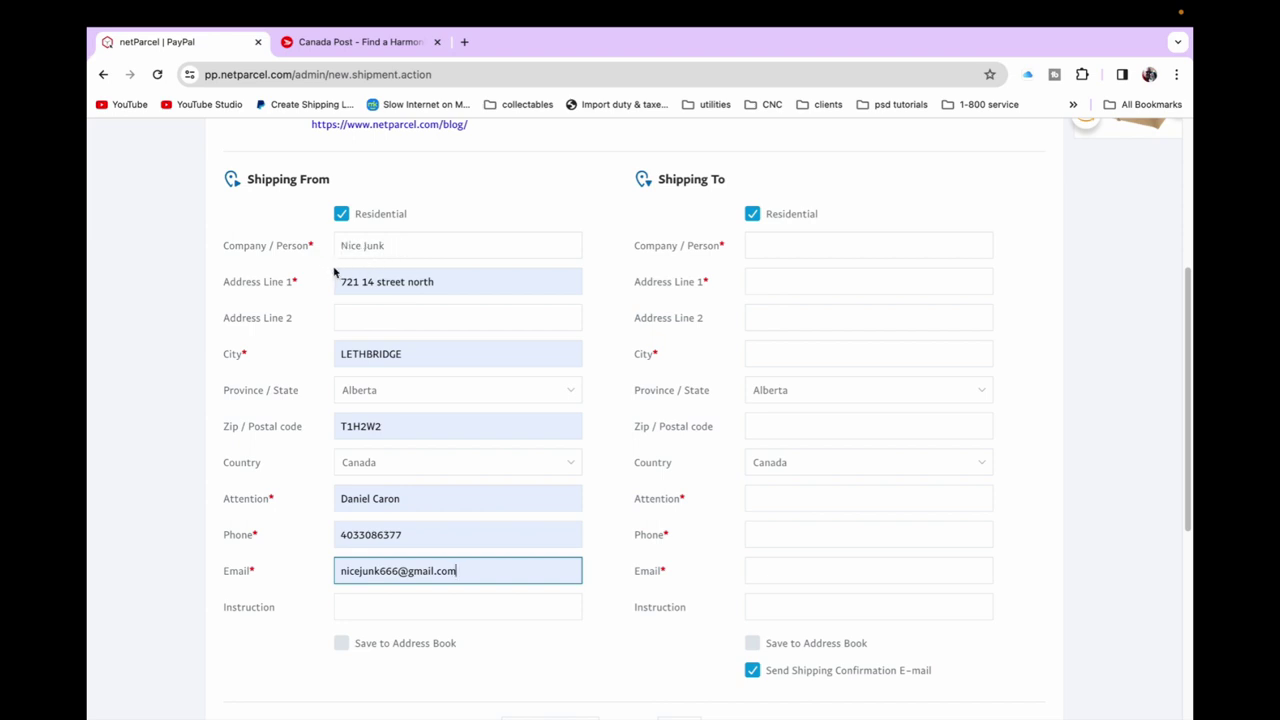
scroll(420, 334, "down", 2)
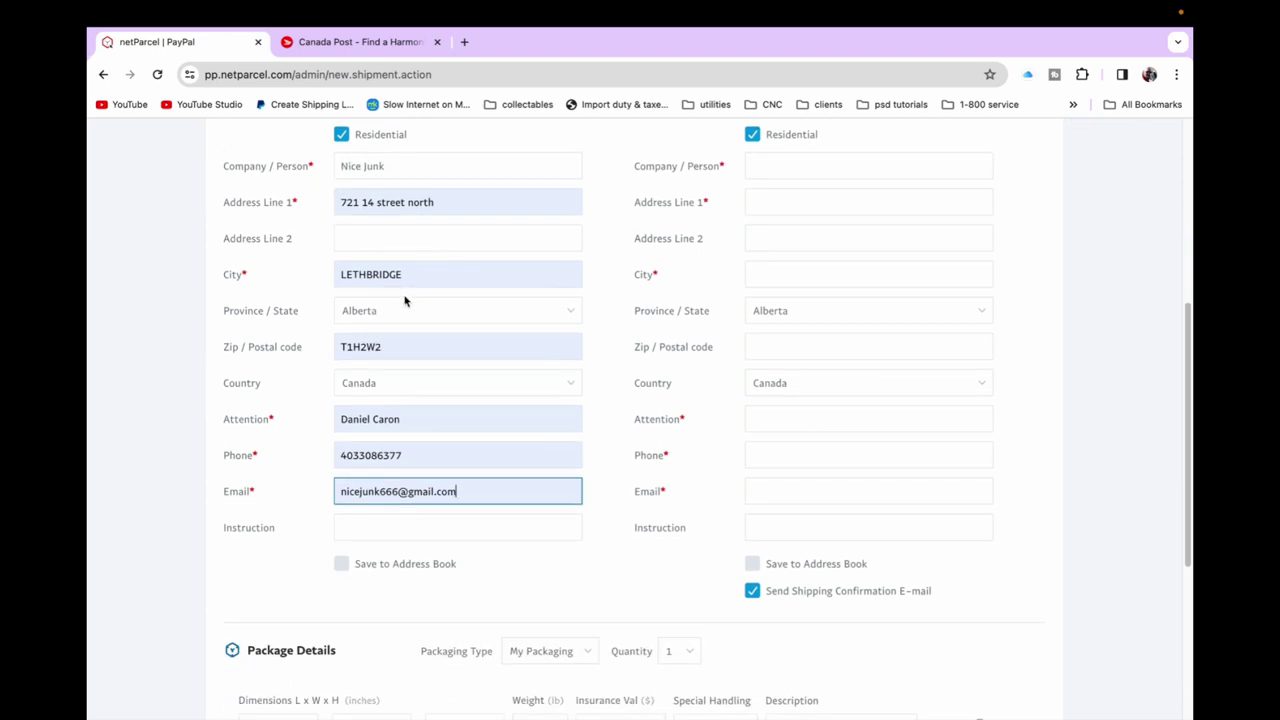
scroll(440, 420, "down", 1)
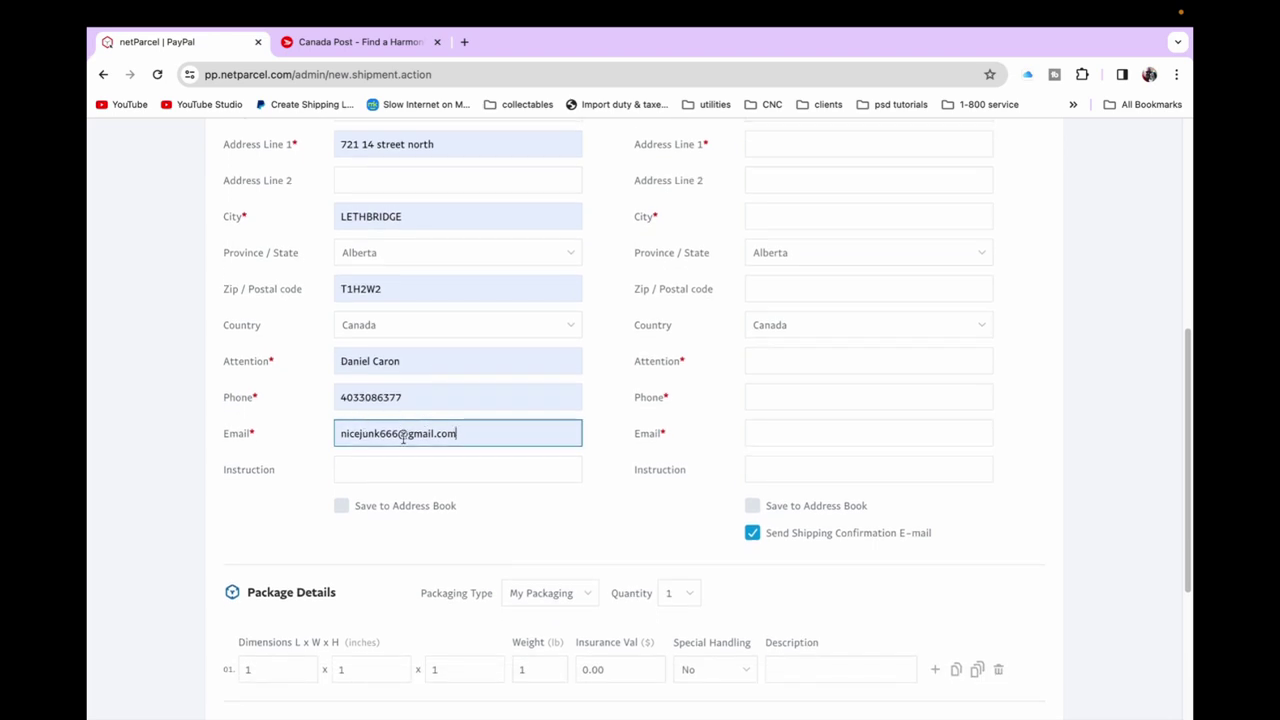
scroll(408, 422, "up", 3)
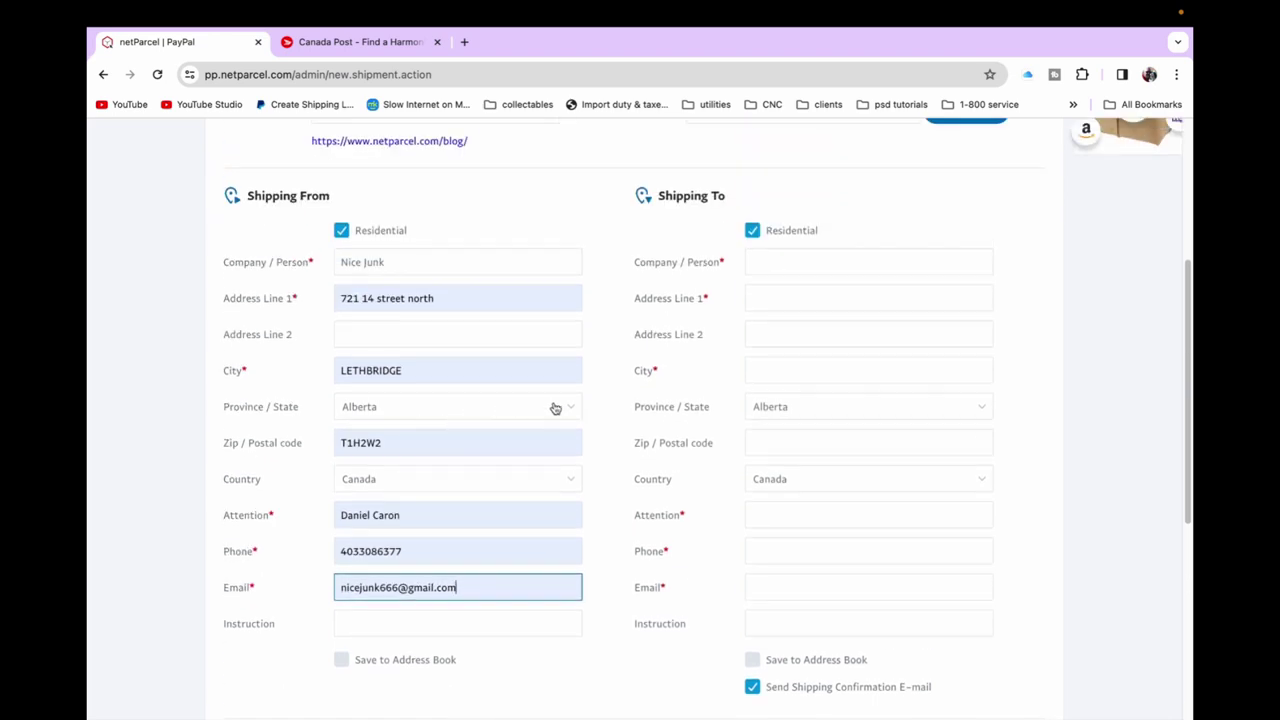
left_click(763, 269)
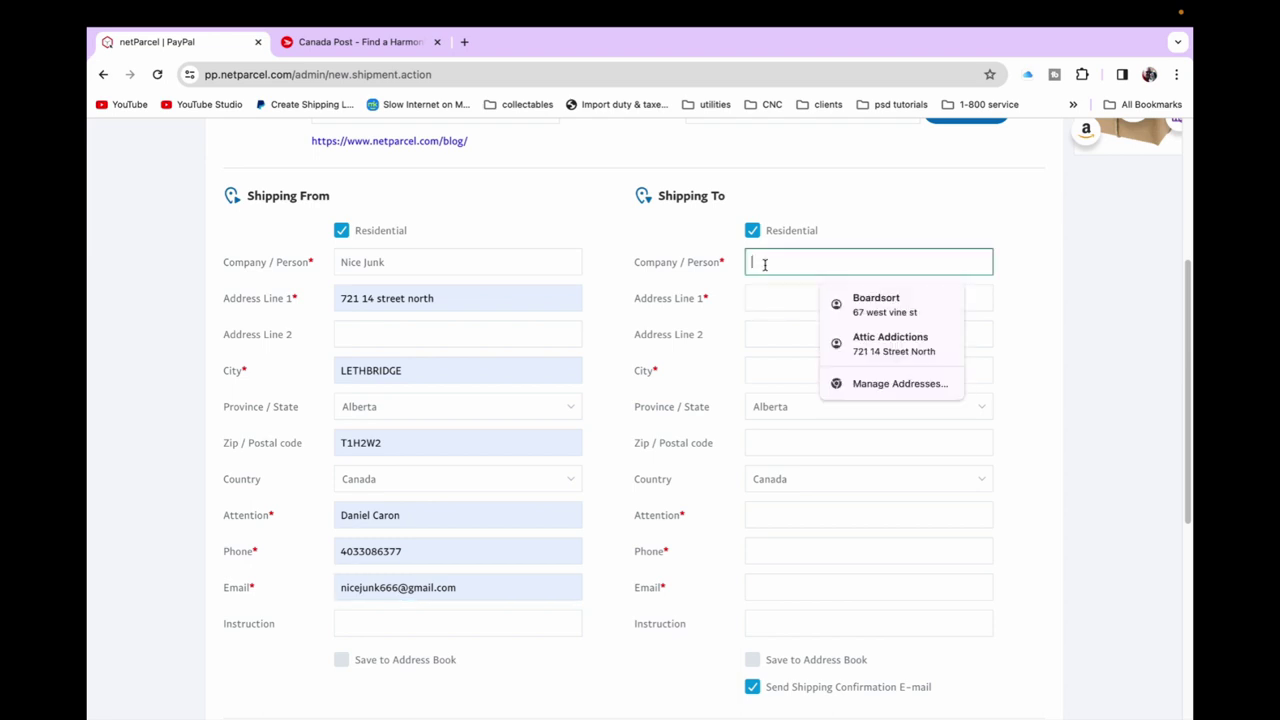
left_click(866, 304)
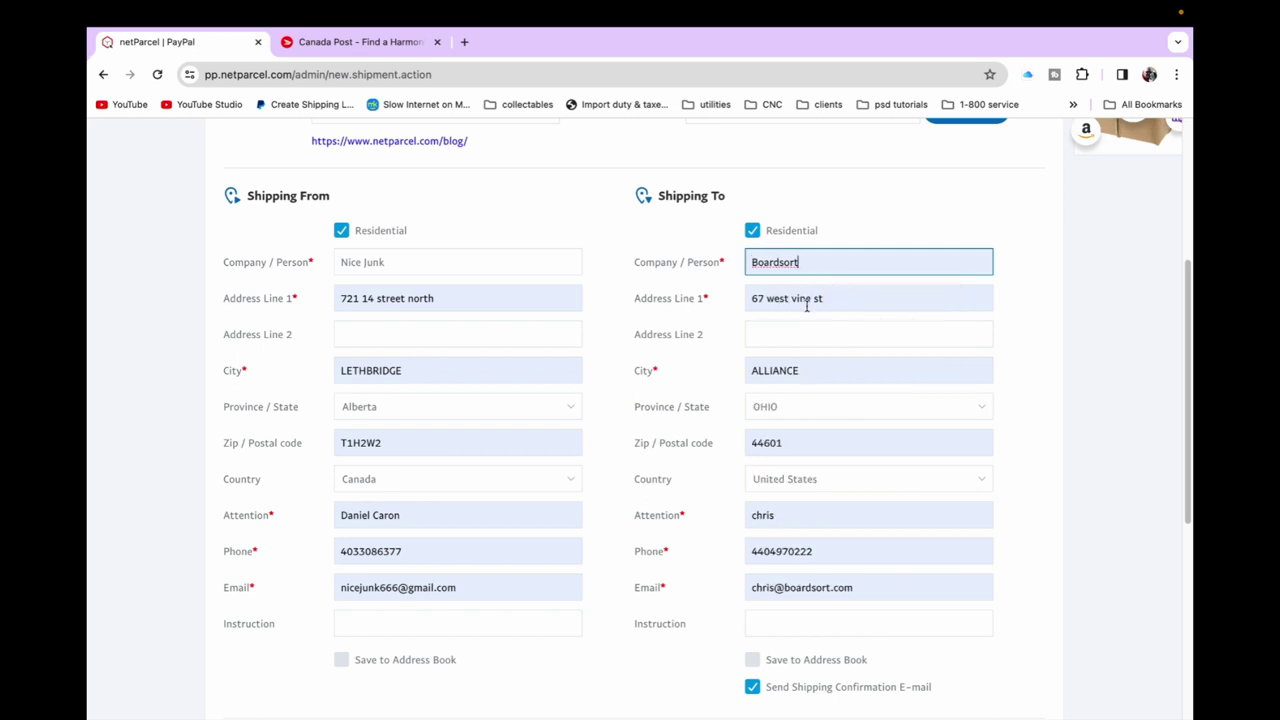
Step: Set the package dimensions to 17 x 23 x 12 inches in the Package Details section
scroll(834, 423, "down", 1)
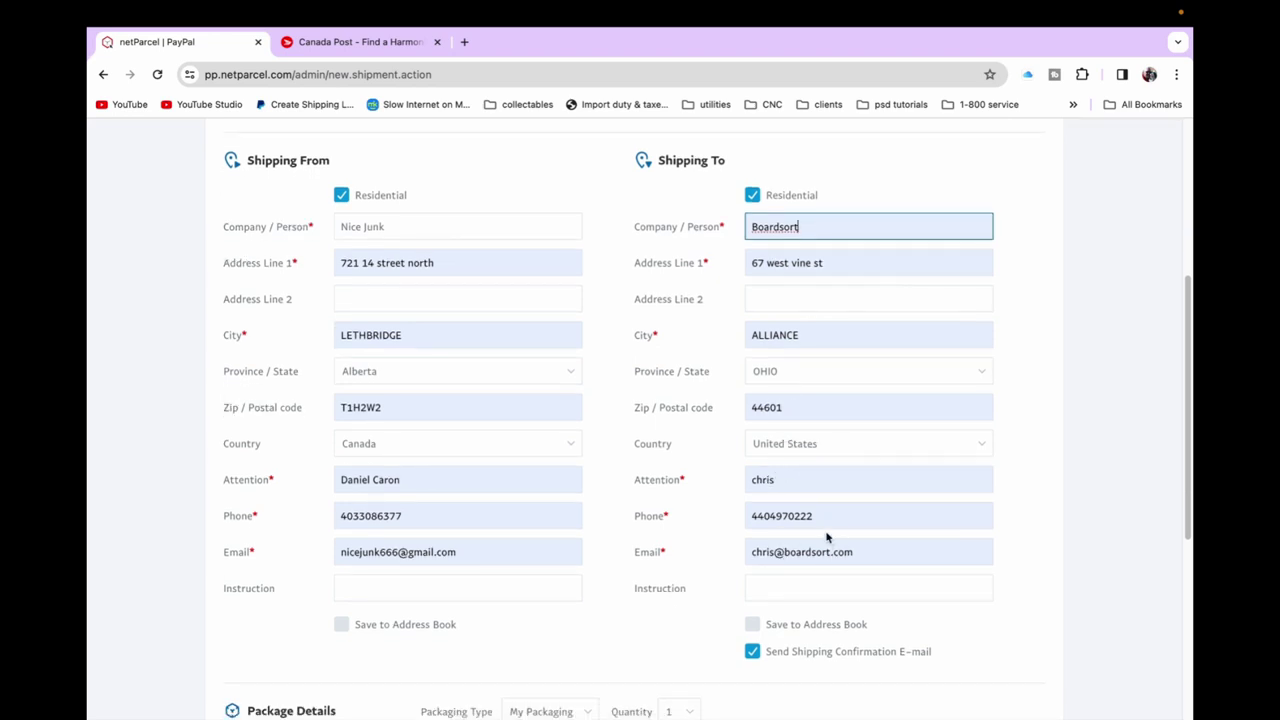
scroll(784, 533, "down", 3)
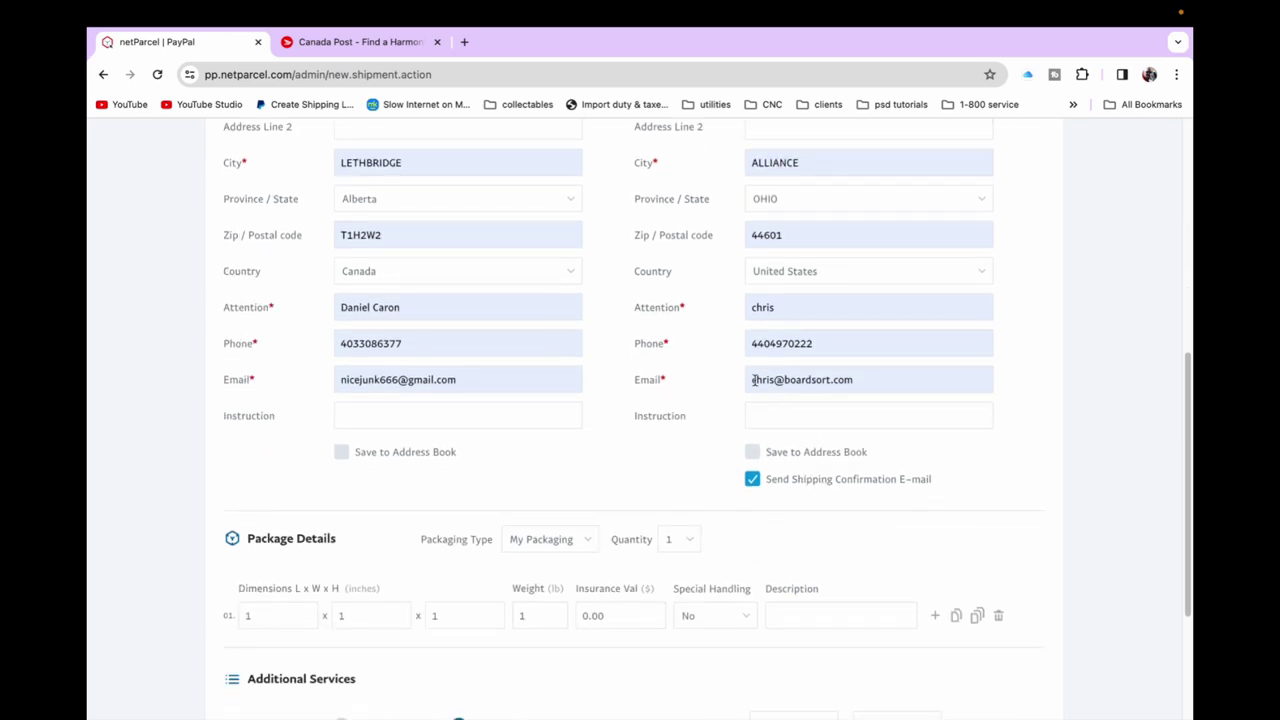
scroll(663, 391, "down", 2)
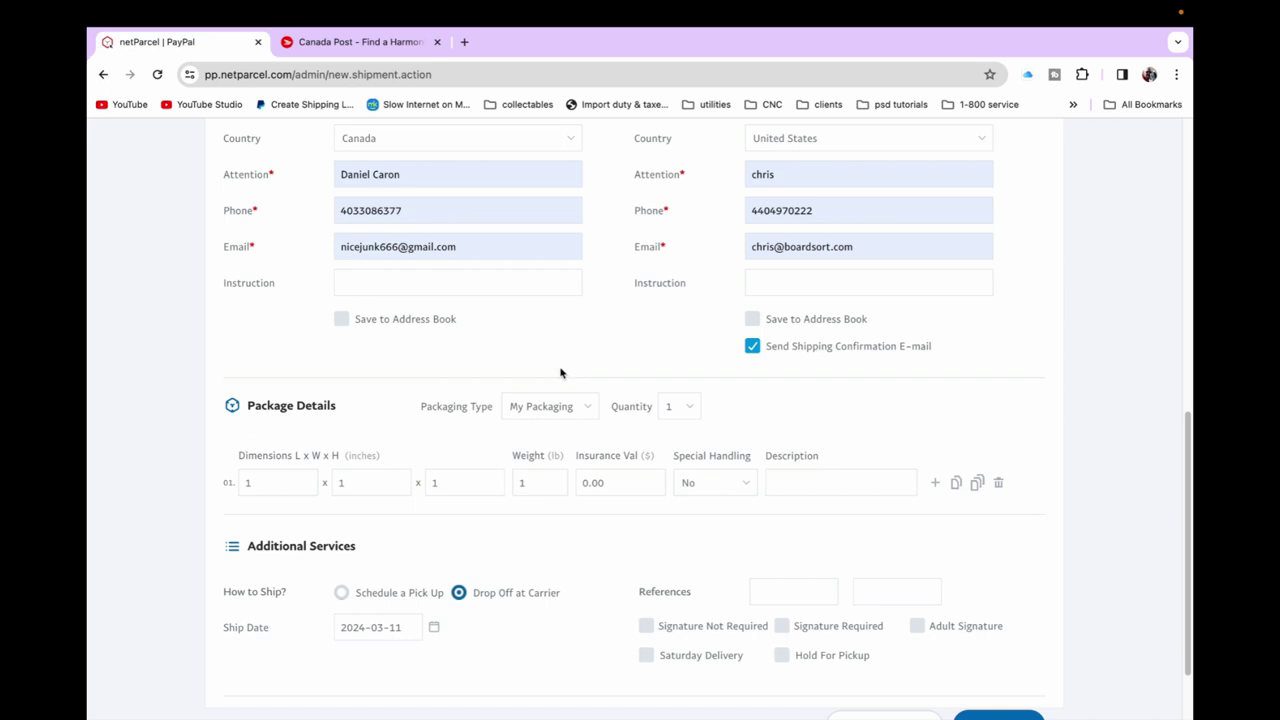
left_click(279, 483)
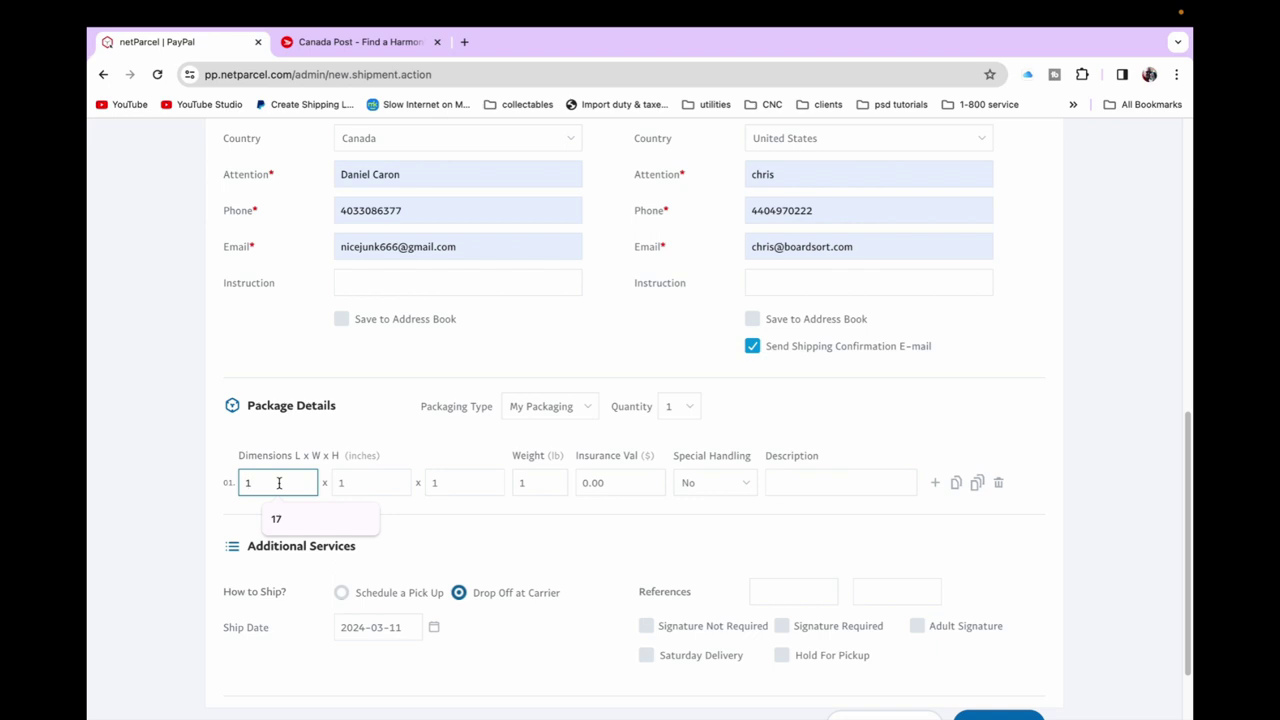
type("7")
left_click(355, 483)
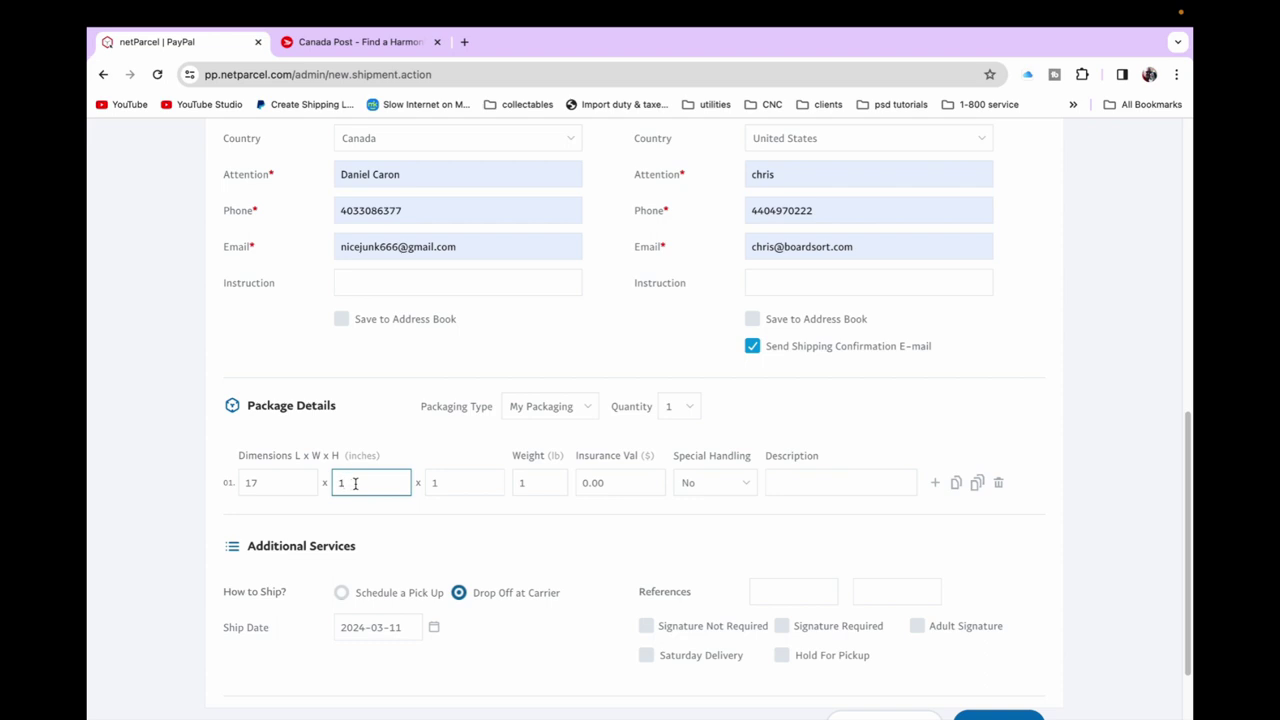
type("2")
type("23")
left_click(446, 482)
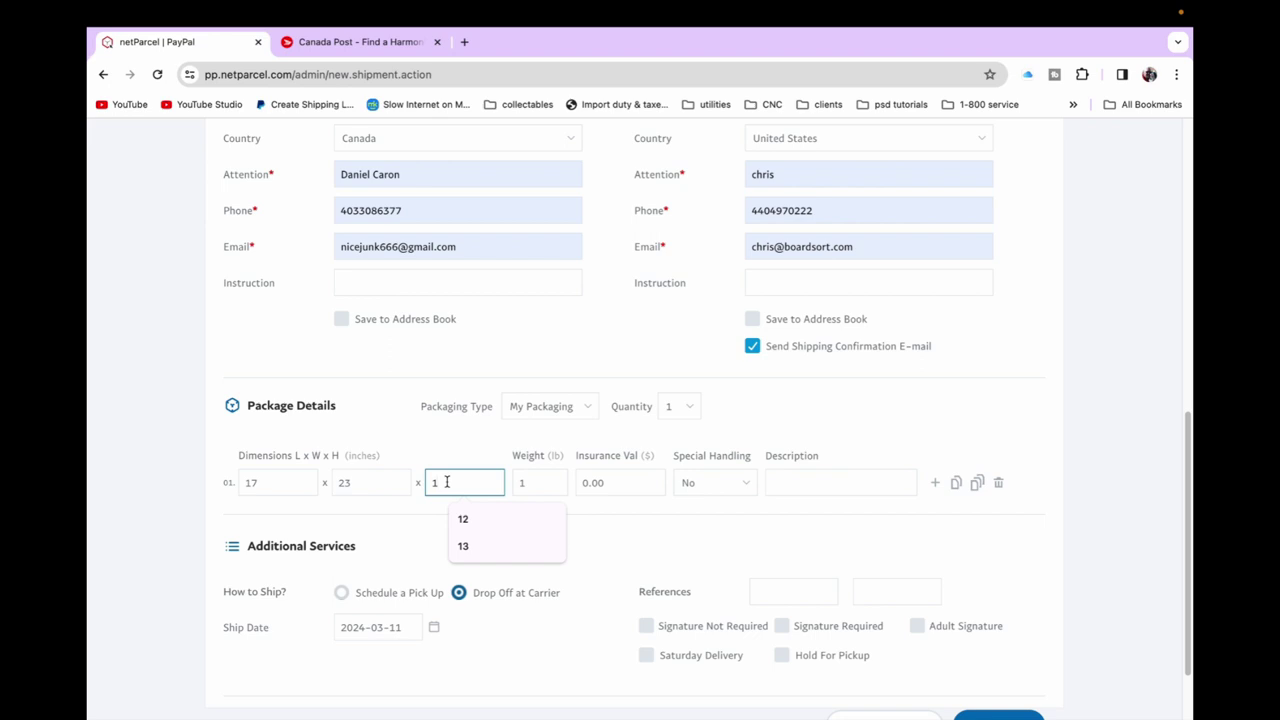
left_click(462, 520)
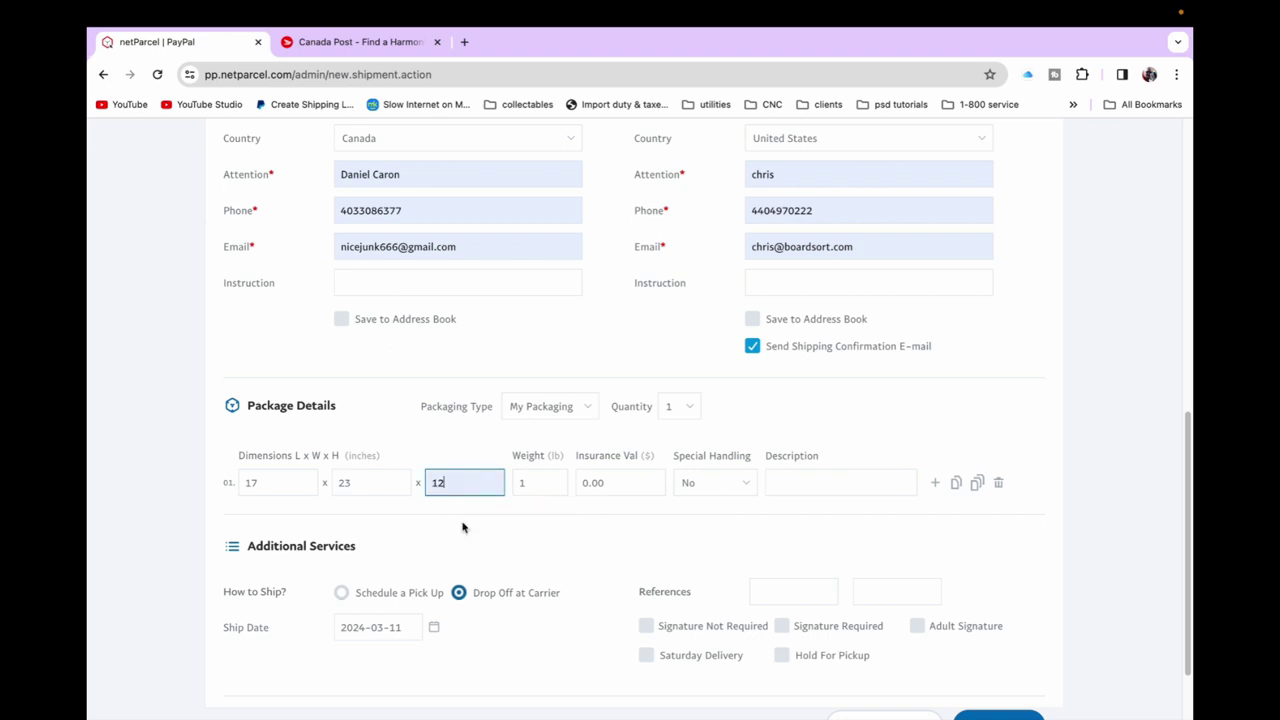
Step: Set the package weight to 40 lb and its insurance value to $270
left_click(536, 486)
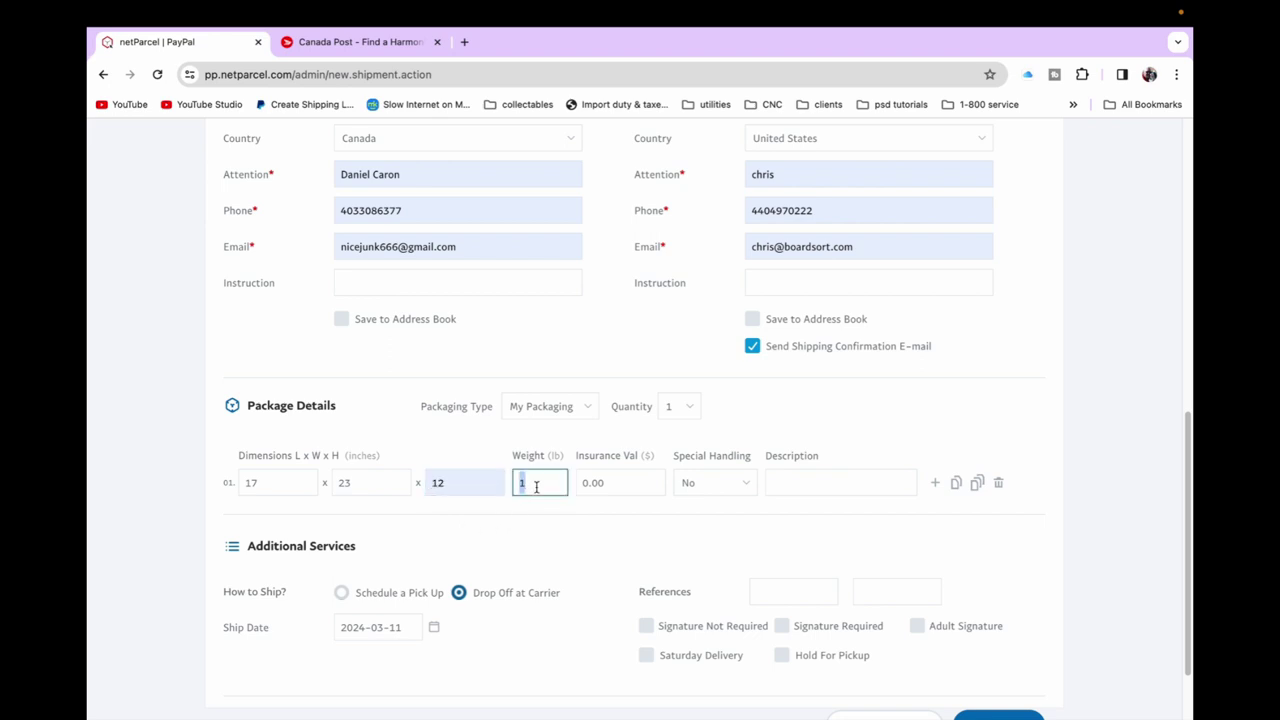
type("4")
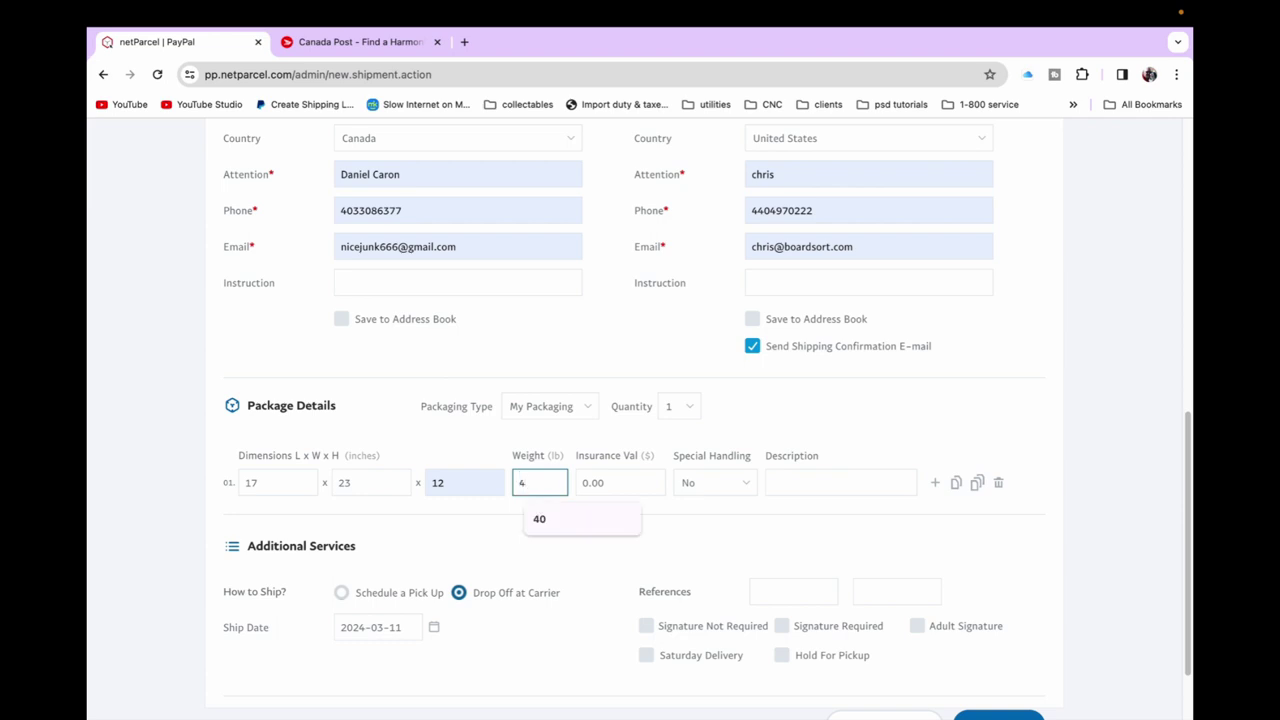
type("0")
left_click(631, 483)
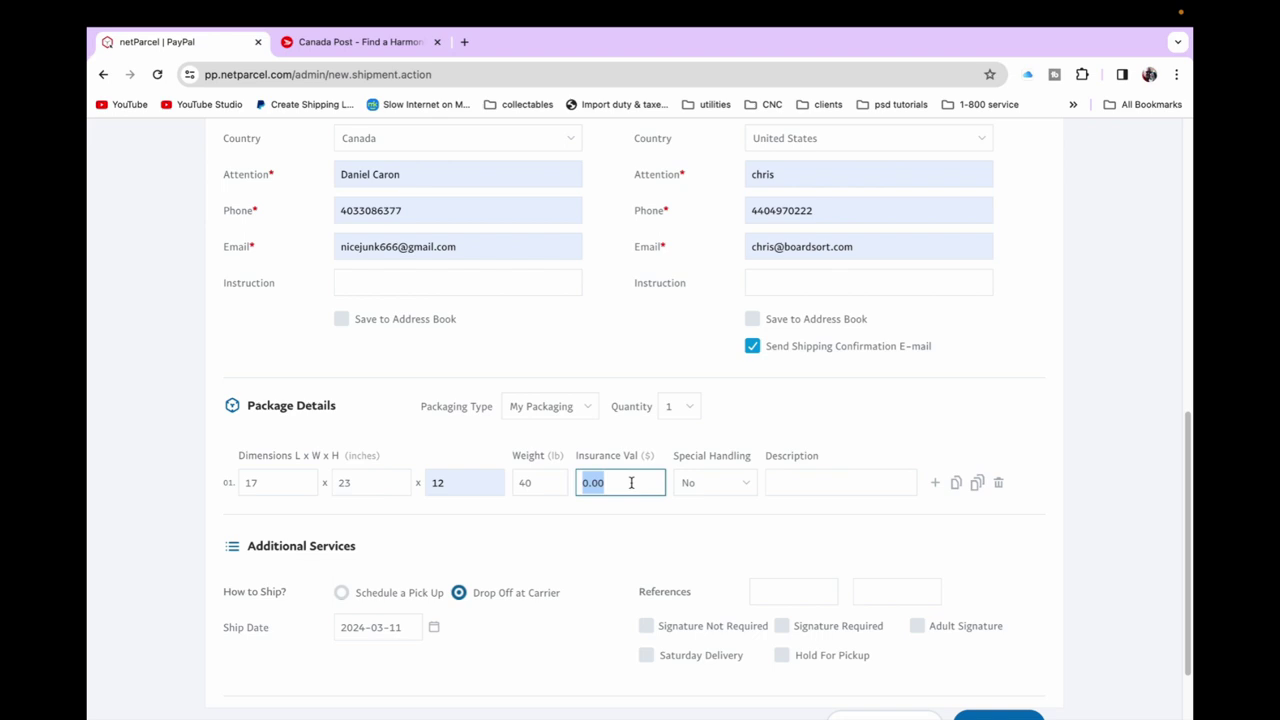
type("27")
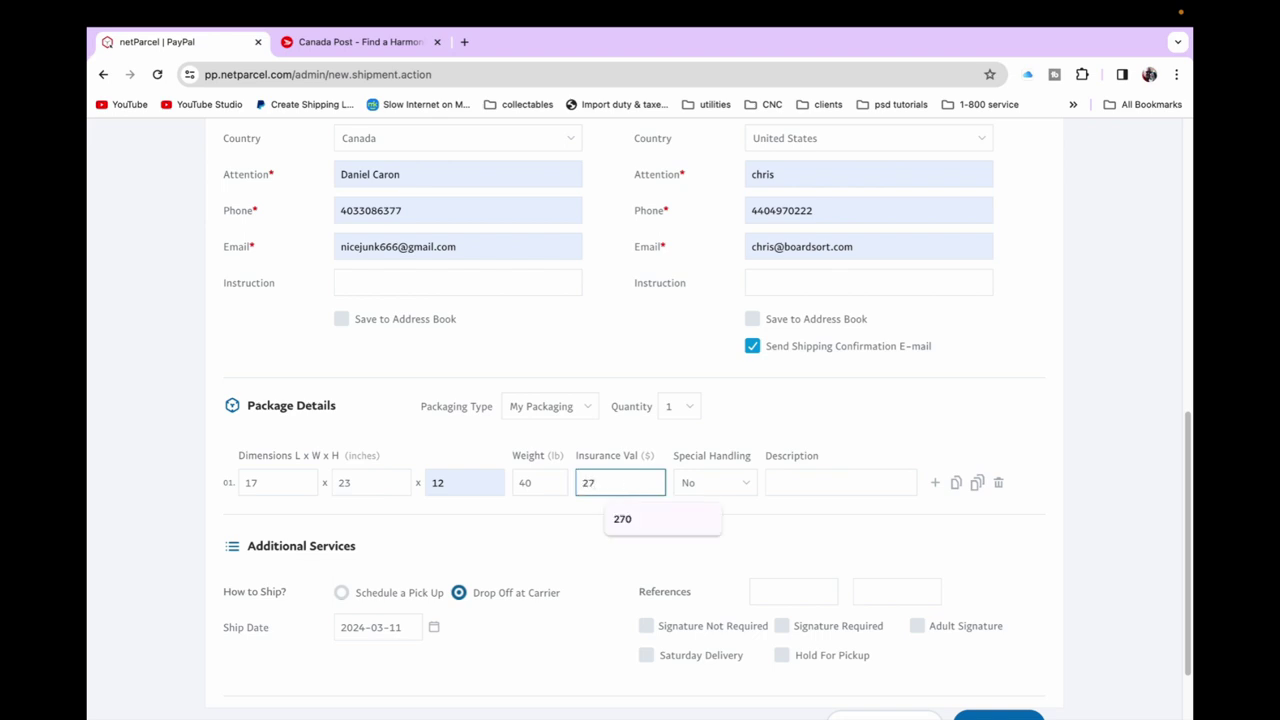
type("0")
Step: Get a quote for the shipment and compare the offered carrier services, delivery times and prices
scroll(845, 500, "down", 2)
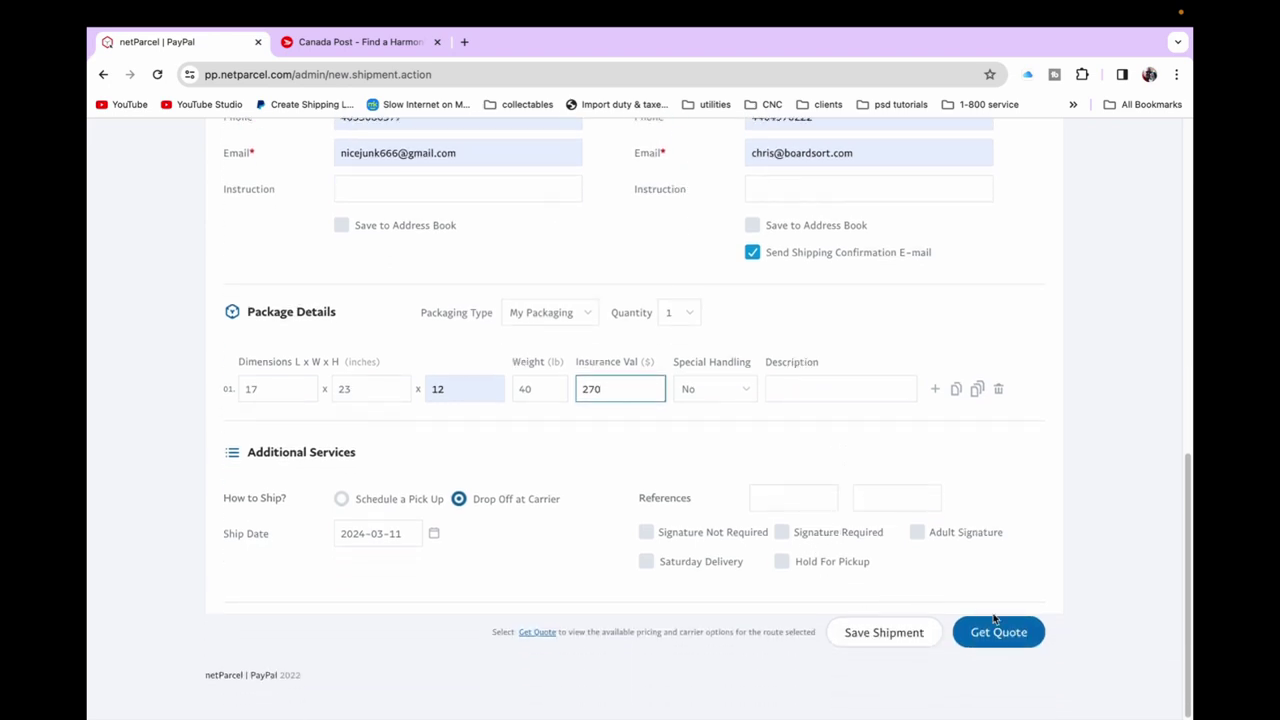
left_click(1000, 633)
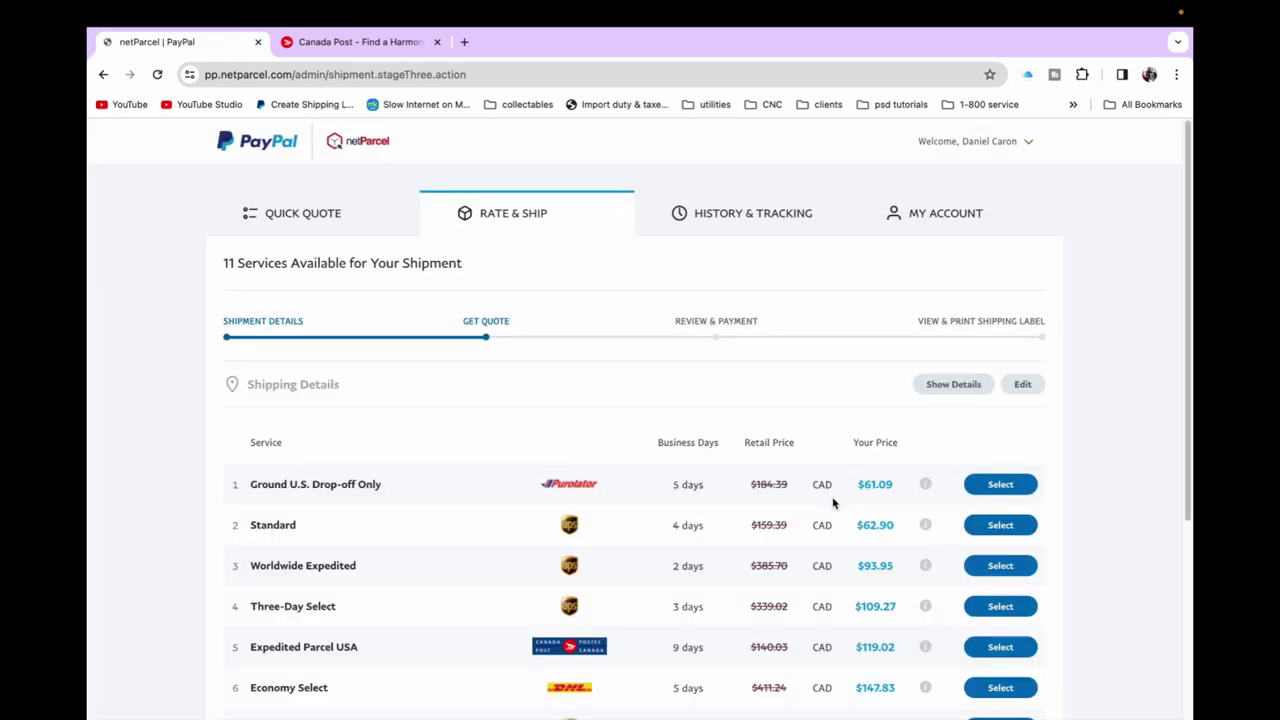
scroll(777, 479, "down", 2)
scroll(777, 479, "down", 1)
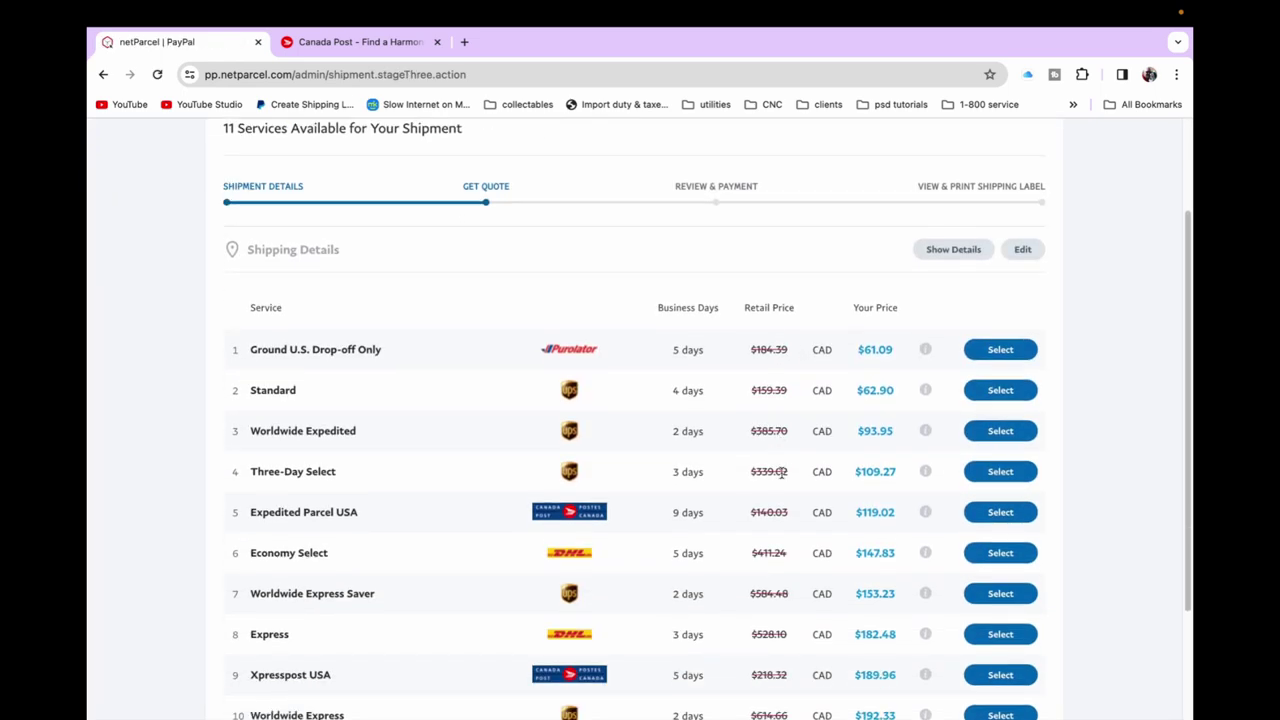
scroll(785, 470, "down", 2)
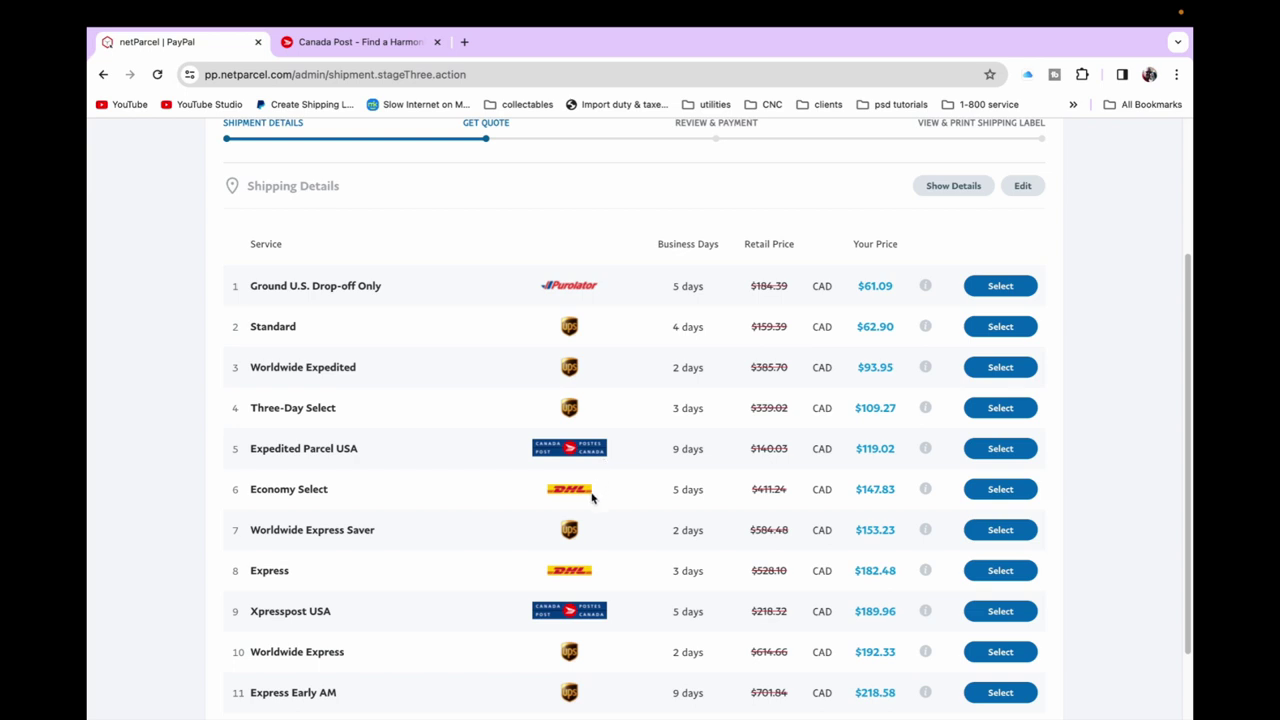
scroll(645, 420, "down", 1)
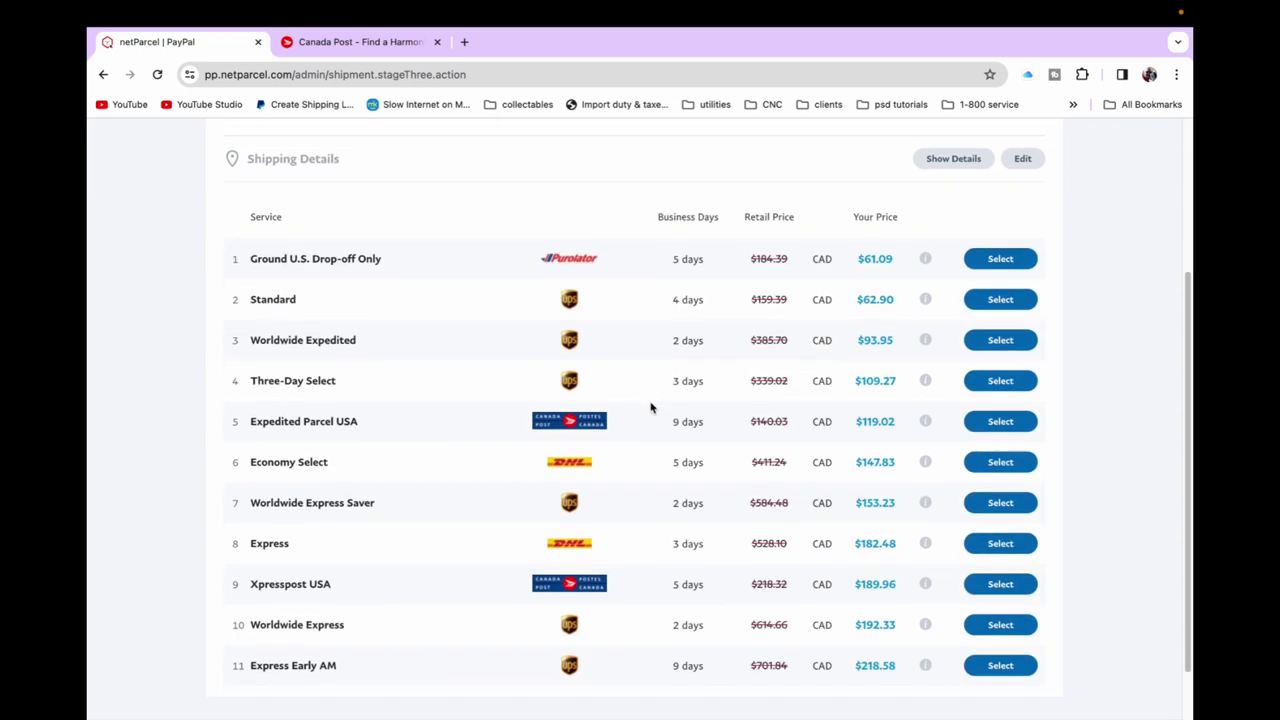
Step: Select the Canada Post Expedited Parcel USA service for the shipment and look over its customs invoice form
scroll(650, 407, "down", 2)
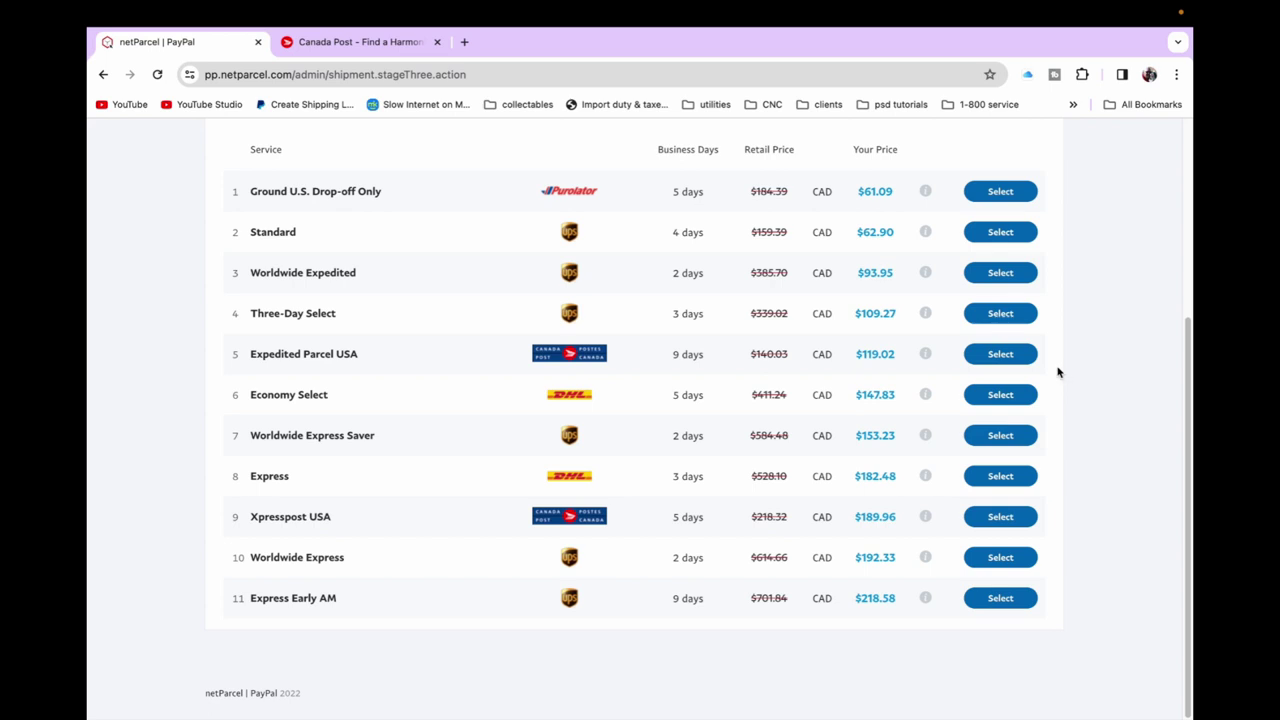
left_click(998, 357)
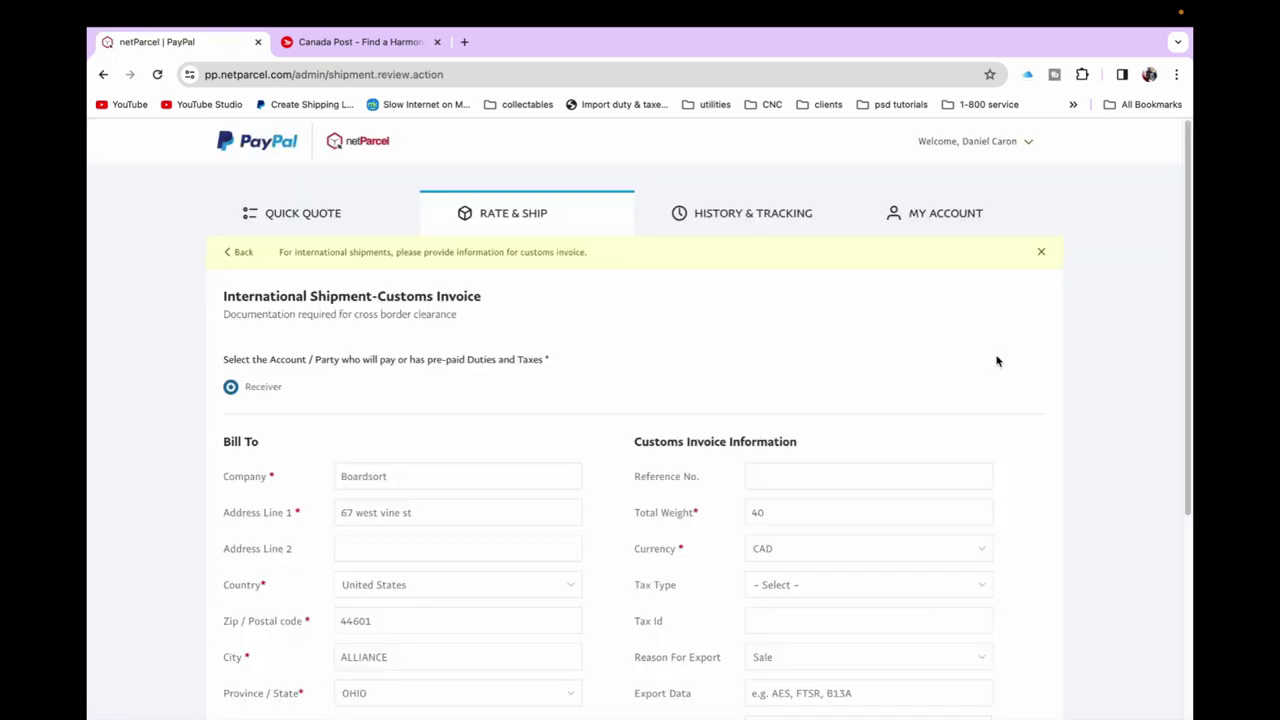
scroll(997, 362, "down", 3)
scroll(997, 361, "down", 2)
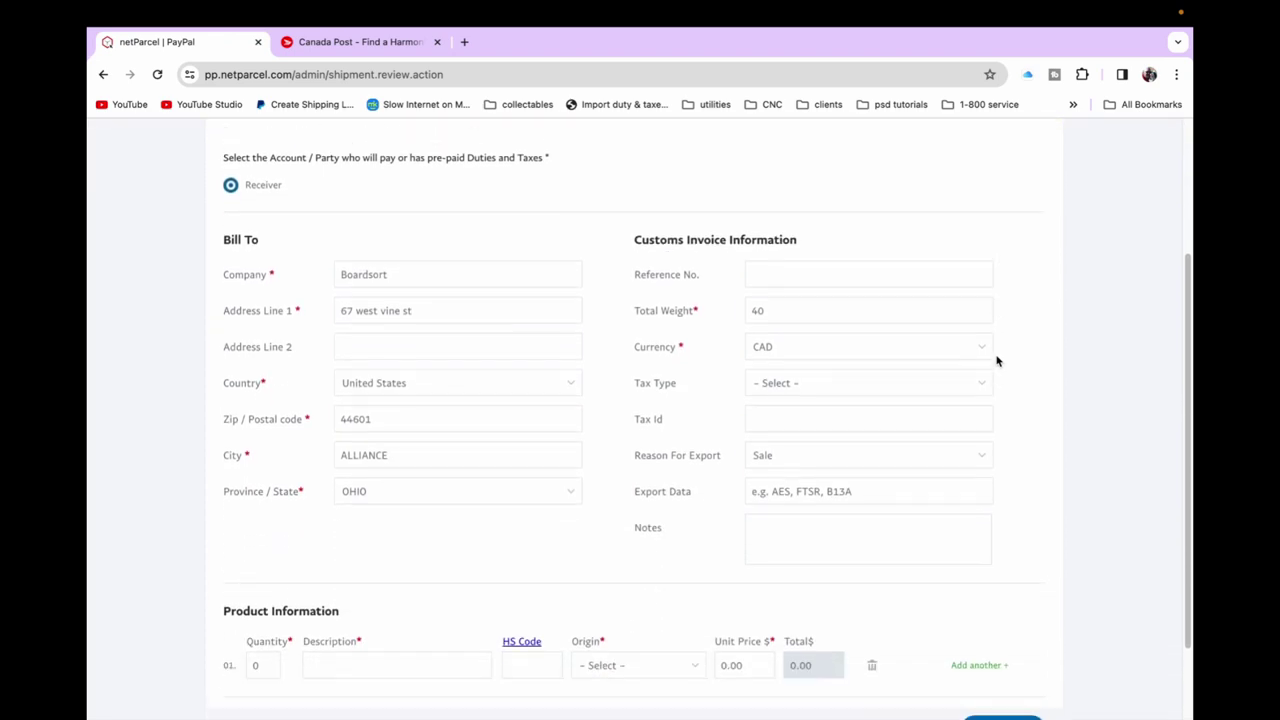
scroll(695, 370, "down", 2)
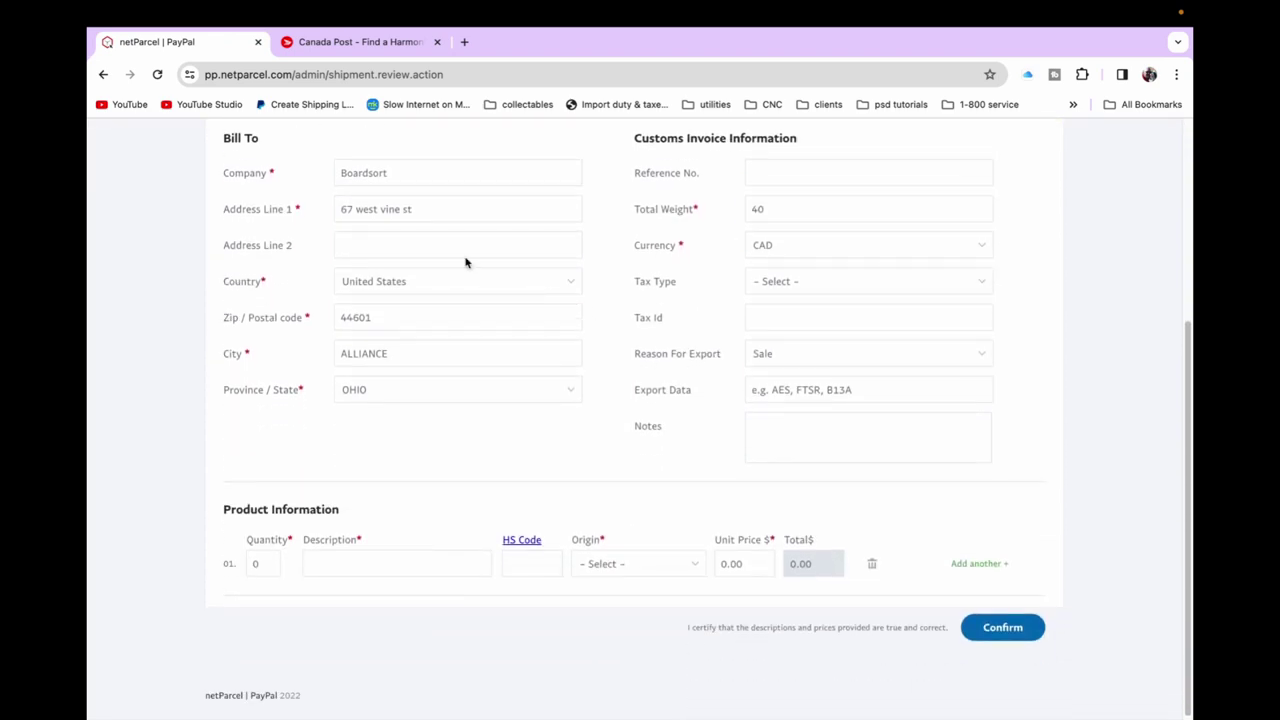
Step: Enter quantity 1 and the description "lot of printed circuit boards" for the first item in Product Information
double_click(265, 563)
type("1")
left_click(343, 558)
type("lot")
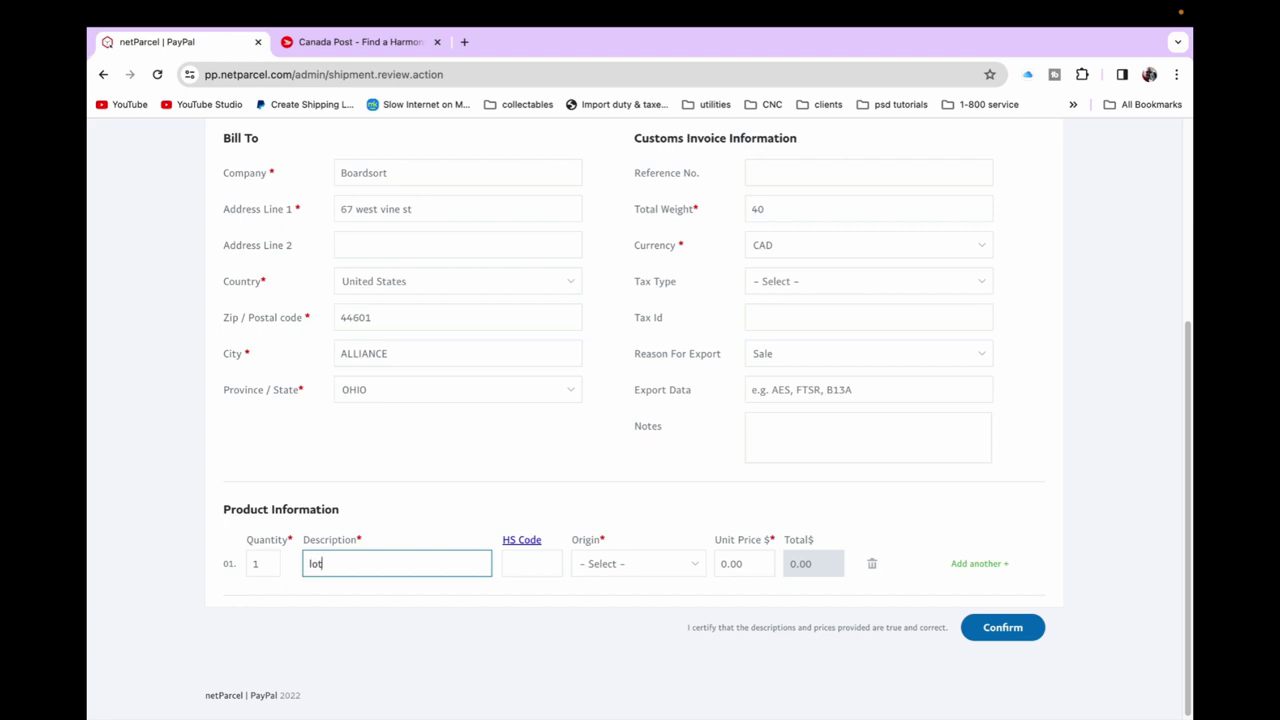
type(" of printed circuit boards")
left_click(424, 563)
type("r")
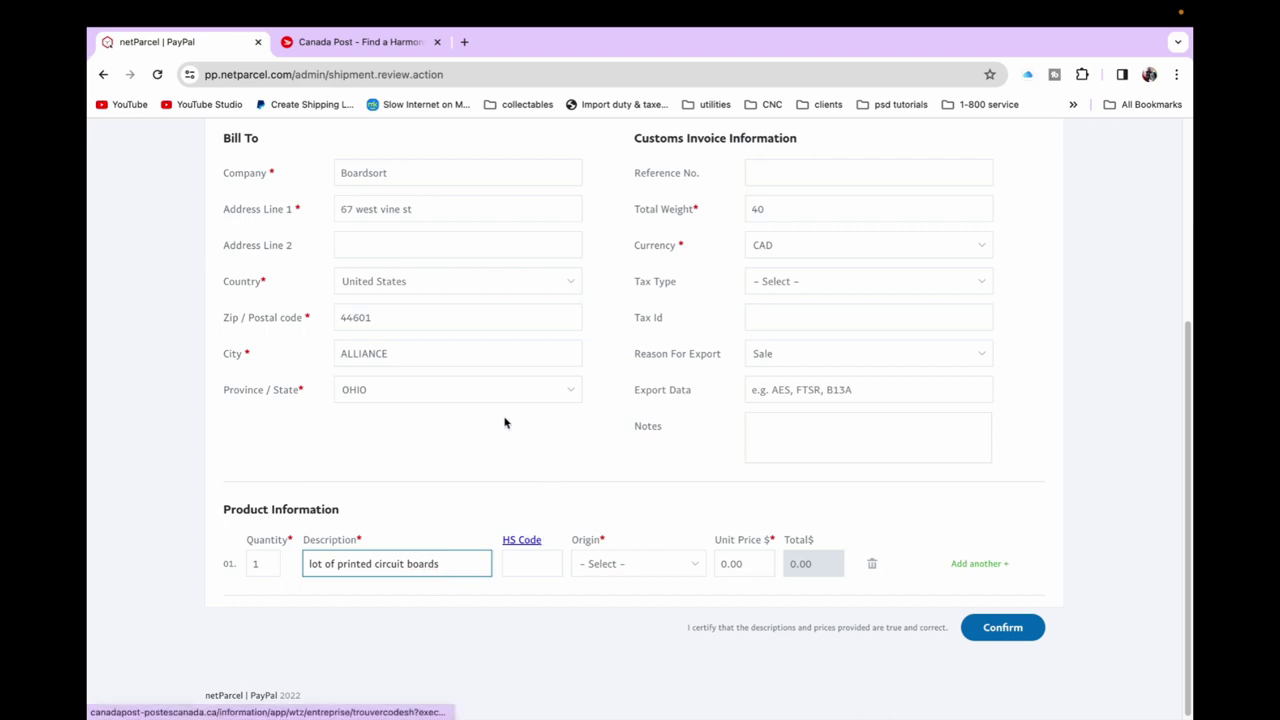
Step: Switch to the Canada Post HS code finder and search for "computer parts" with United States as the destination
left_click(358, 44)
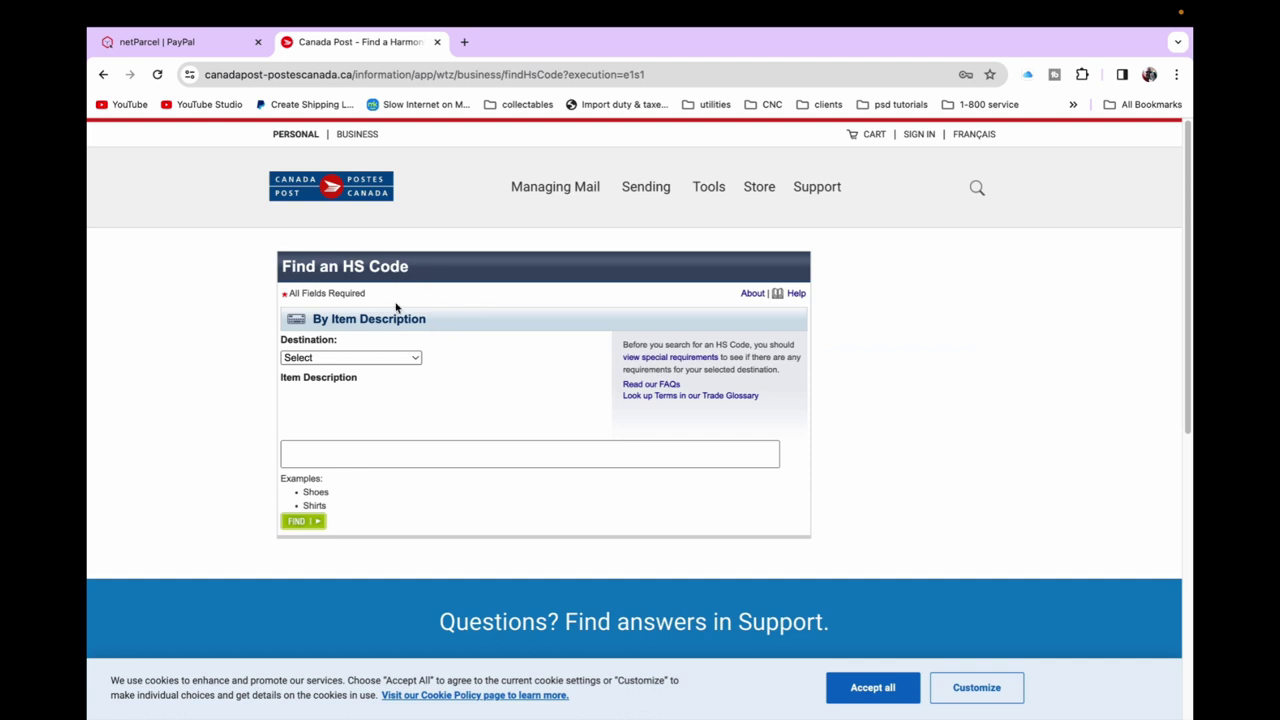
left_click(348, 360)
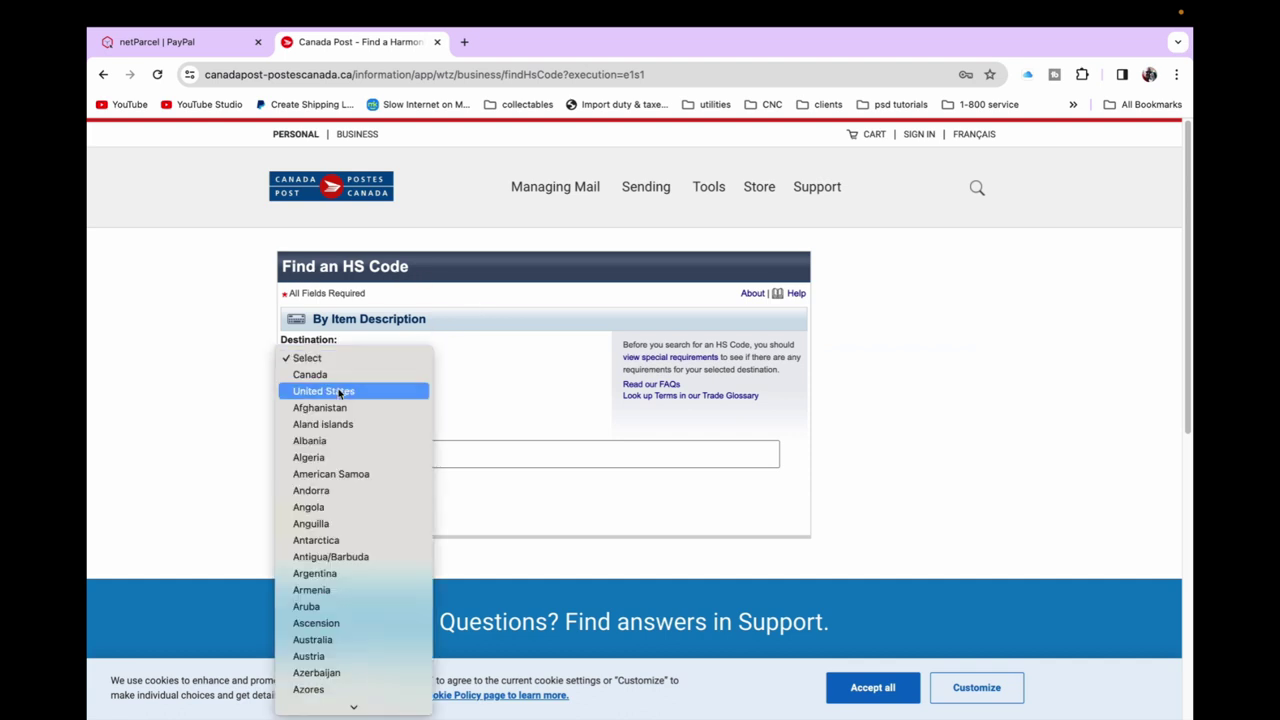
left_click(333, 391)
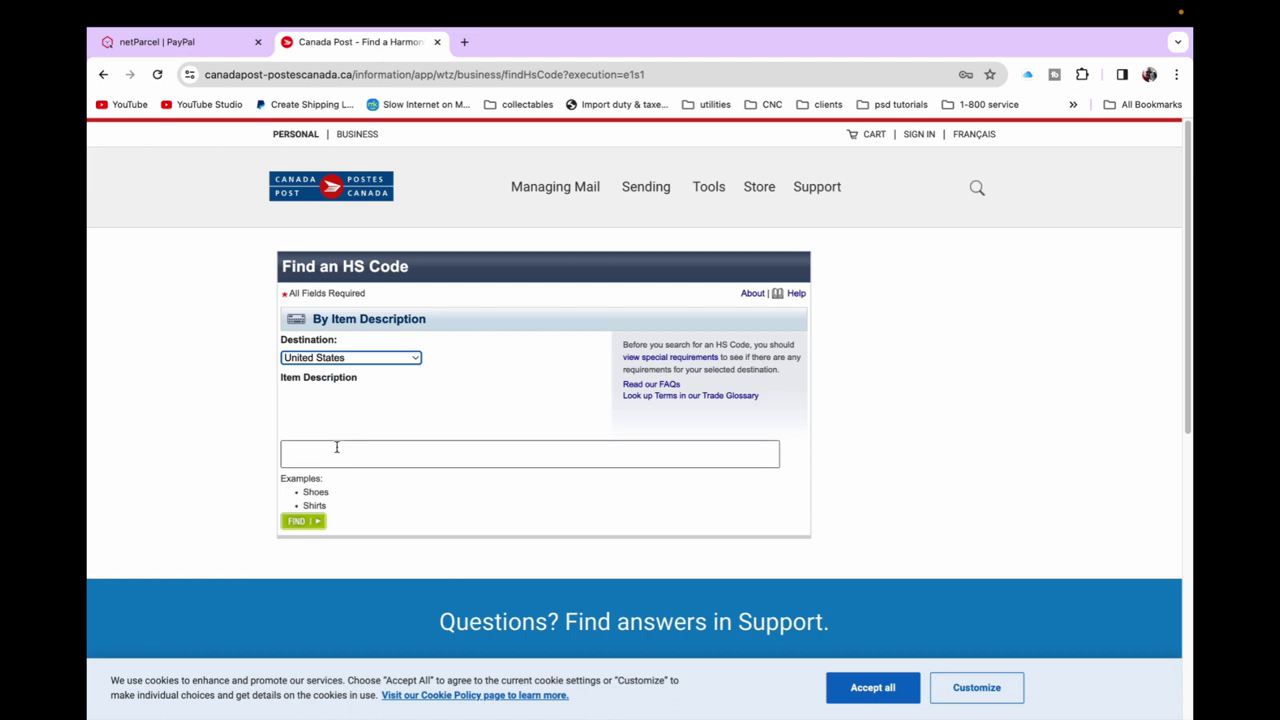
left_click(336, 447)
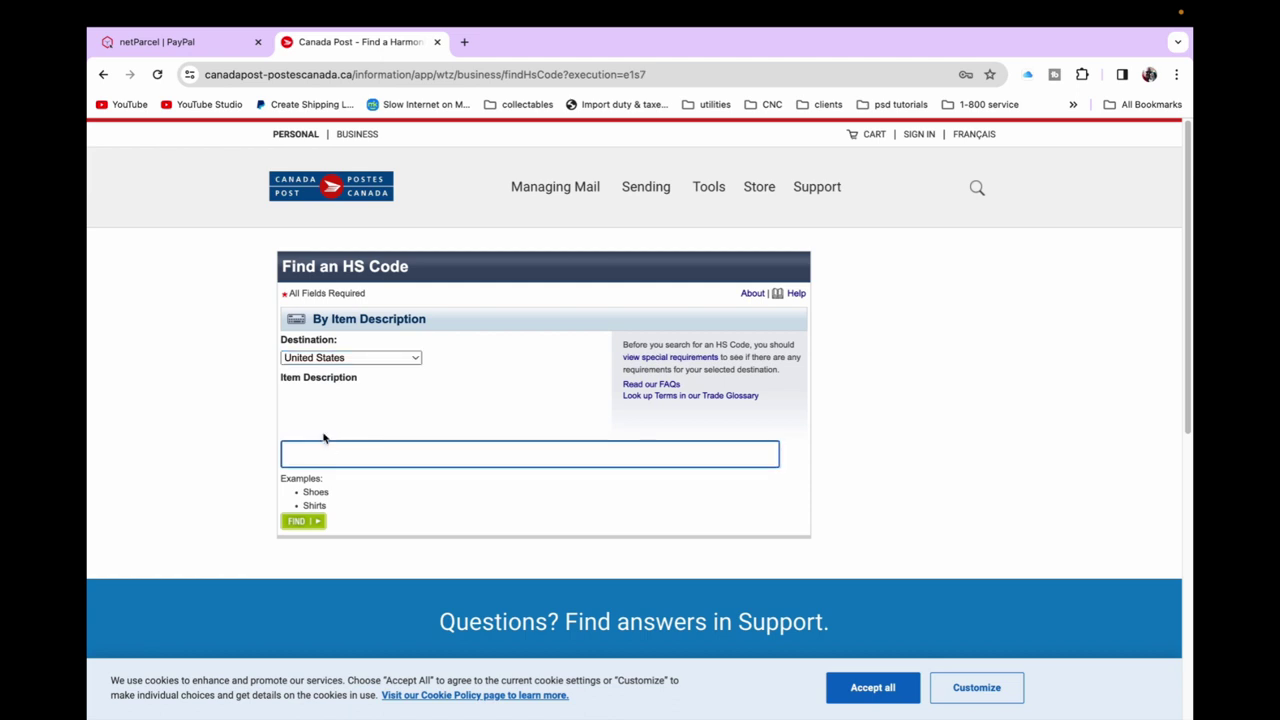
type("computer parts")
left_click(312, 528)
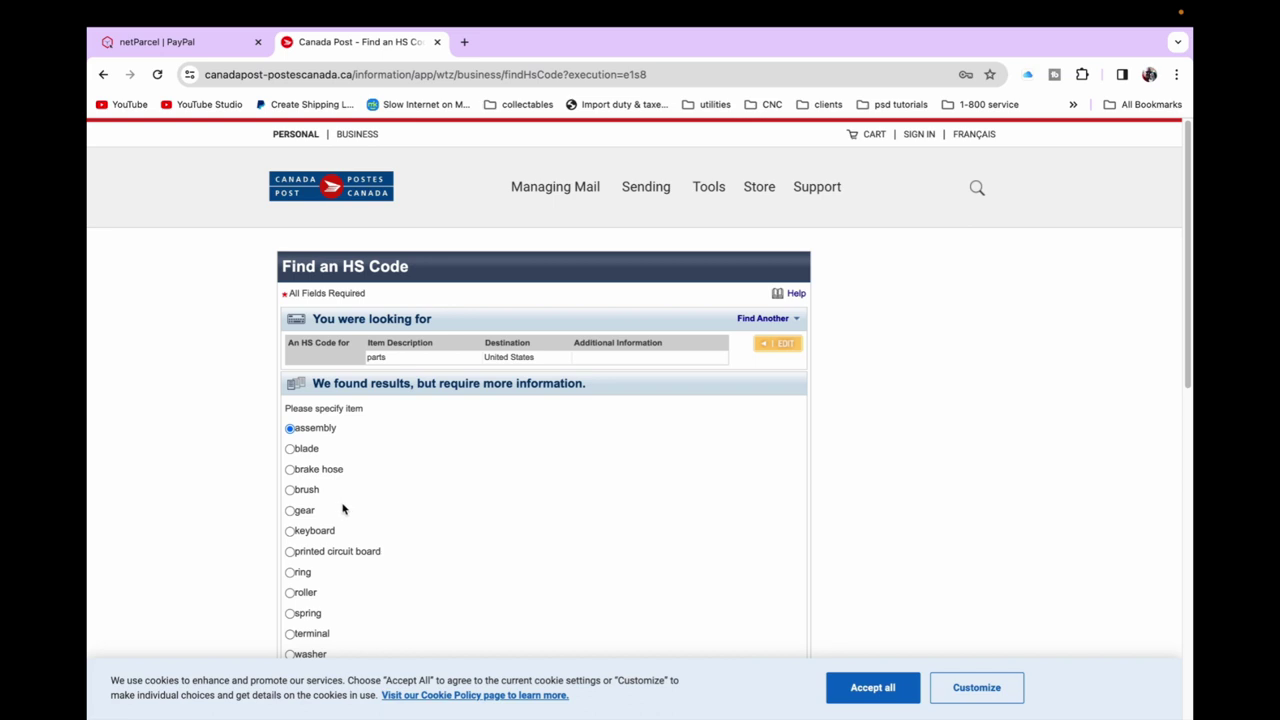
Step: Specify printed circuit board as the item and copy the HS code 8473.30 that the finder returns
scroll(336, 511, "down", 1)
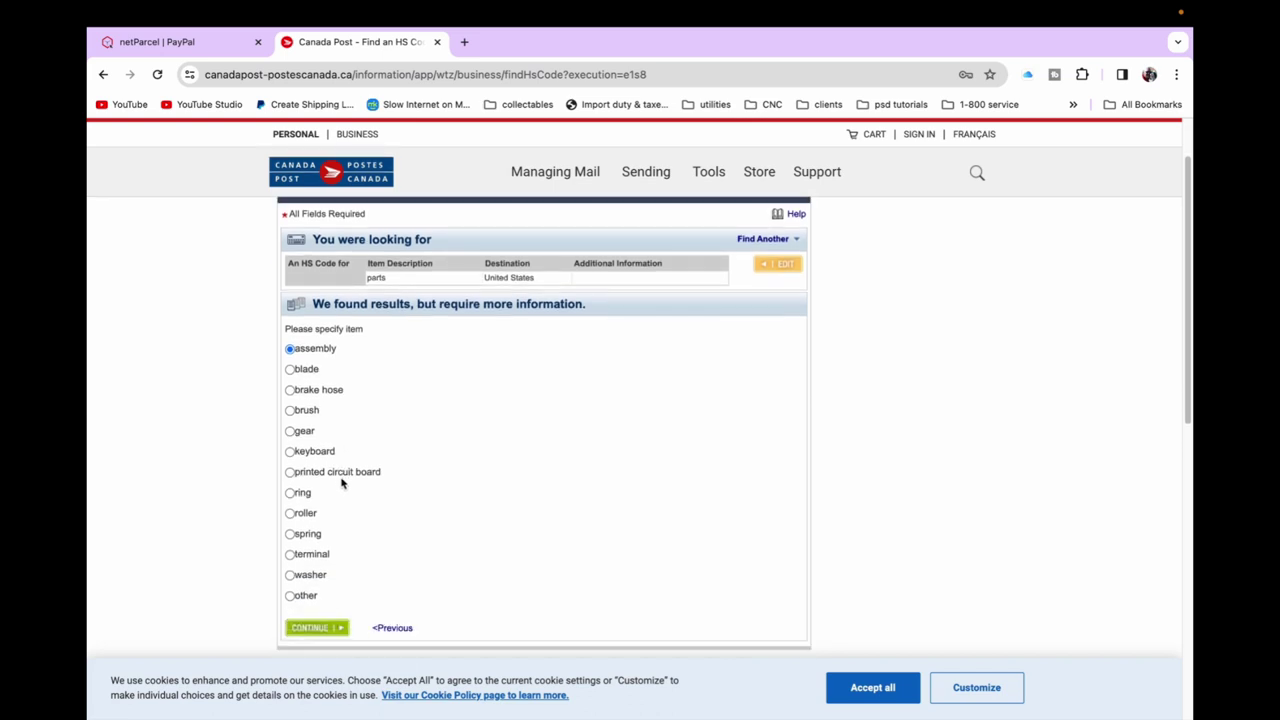
left_click(290, 473)
left_click(316, 628)
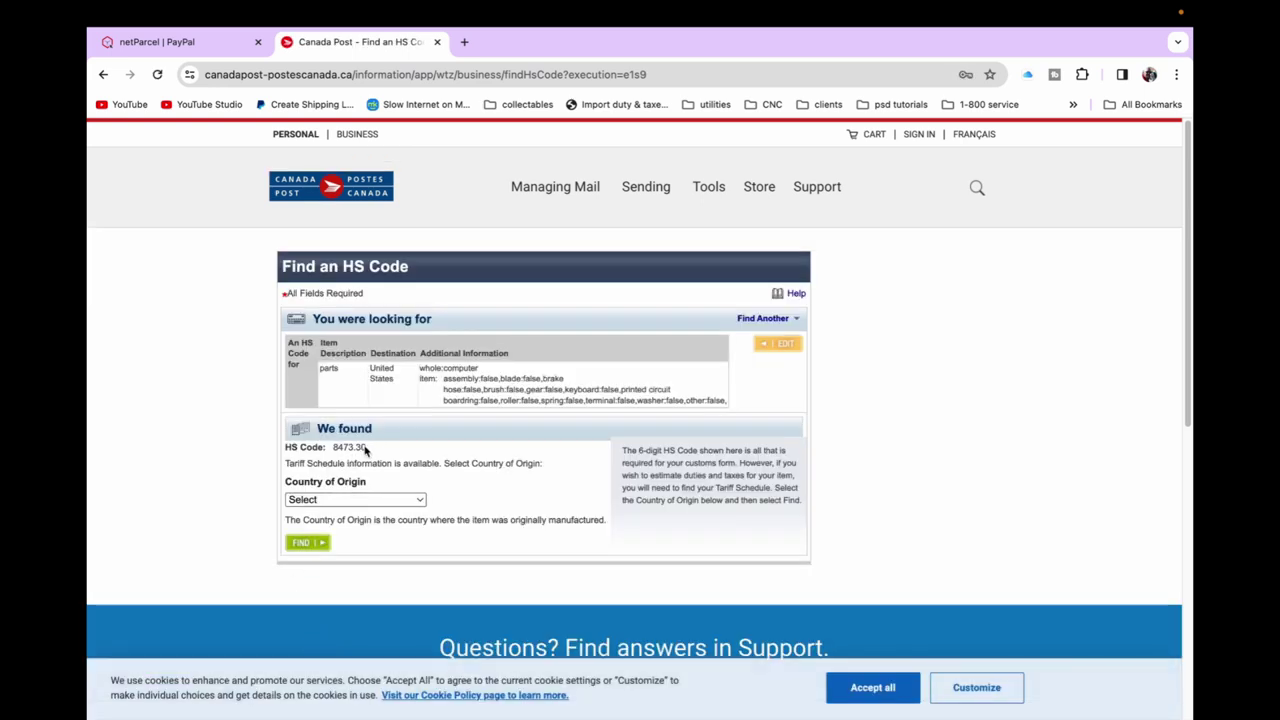
left_click_drag(367, 448, 334, 450)
right_click(346, 448)
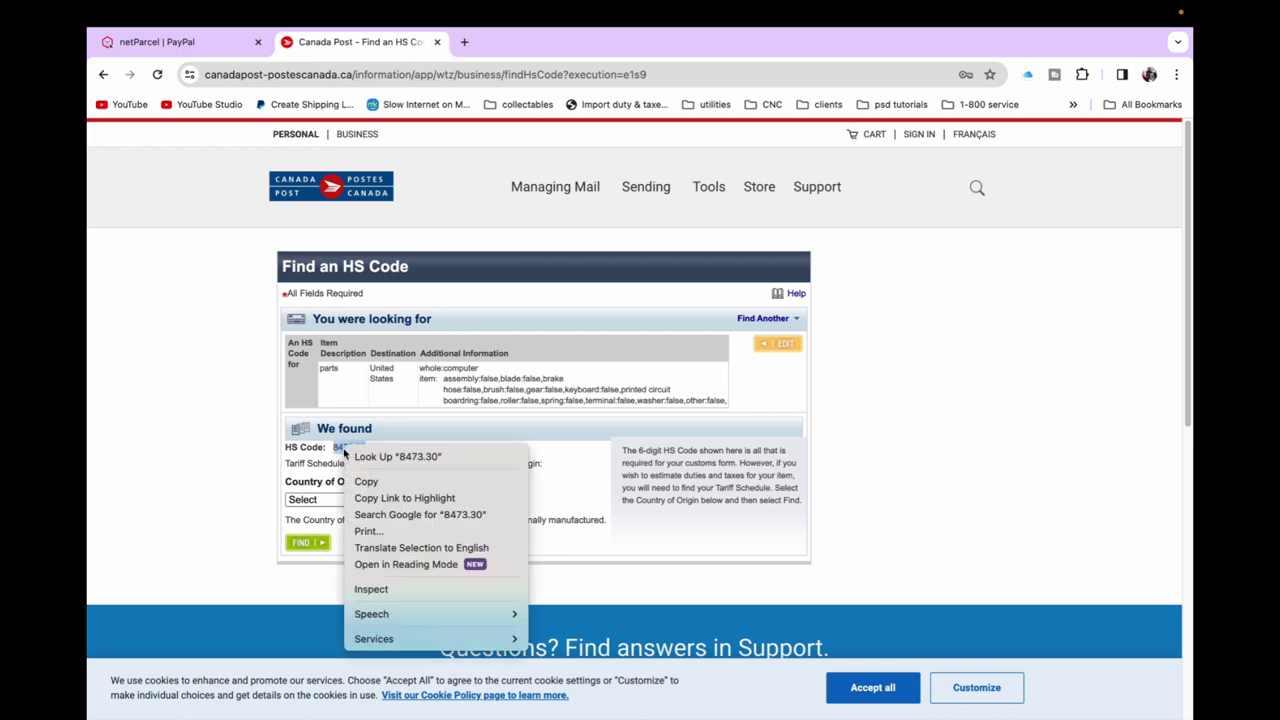
left_click(366, 482)
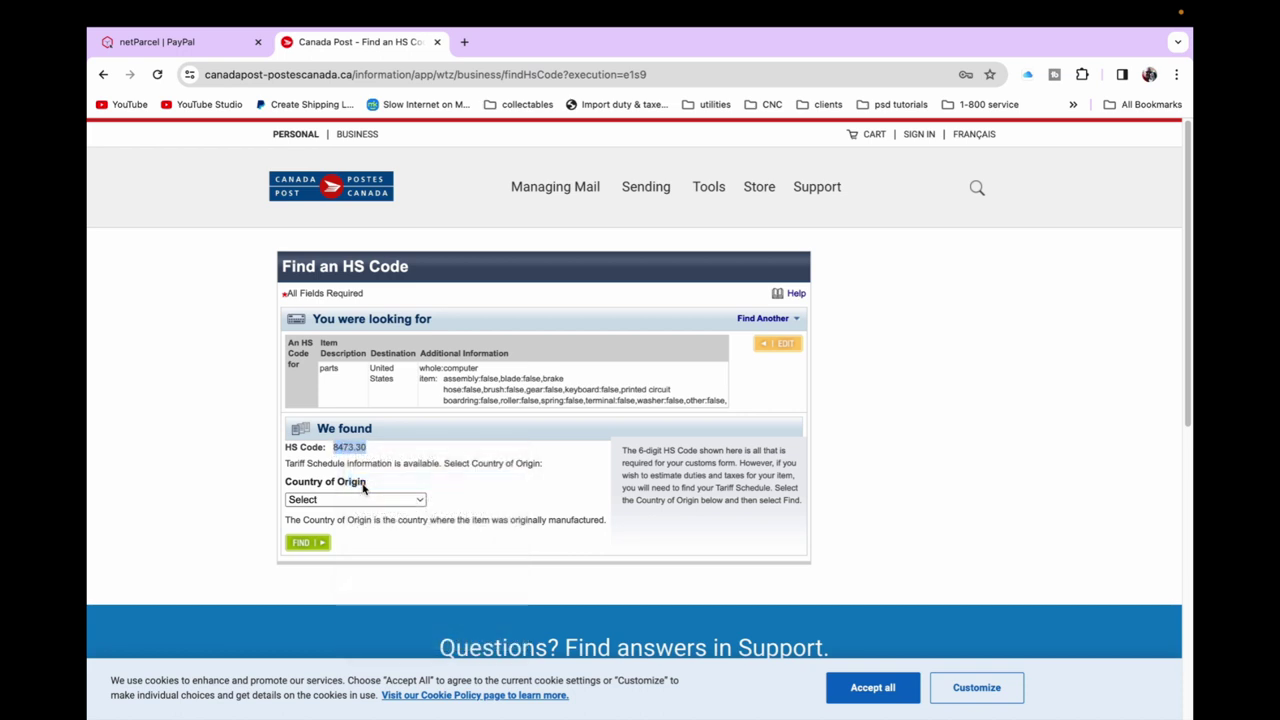
Step: Return to the netParcel customs invoice and fill in 8473.30 as the item's HS code
left_click(170, 45)
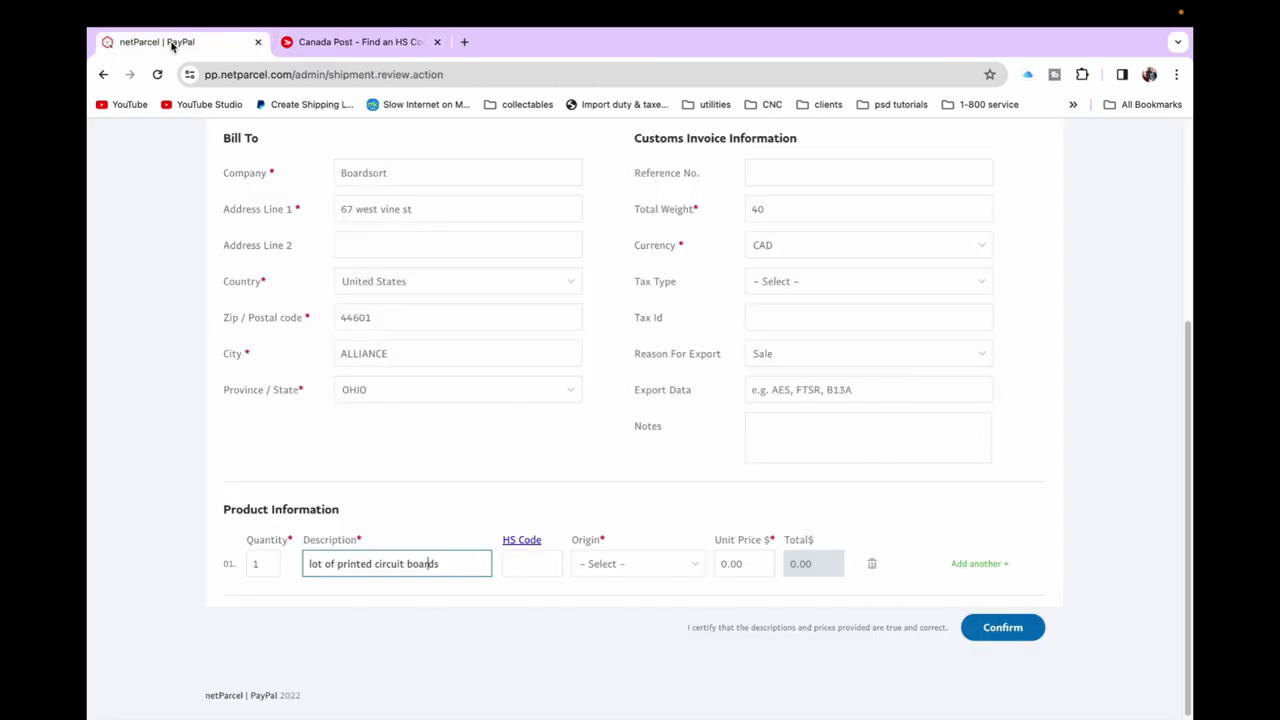
right_click(528, 565)
left_click(549, 563)
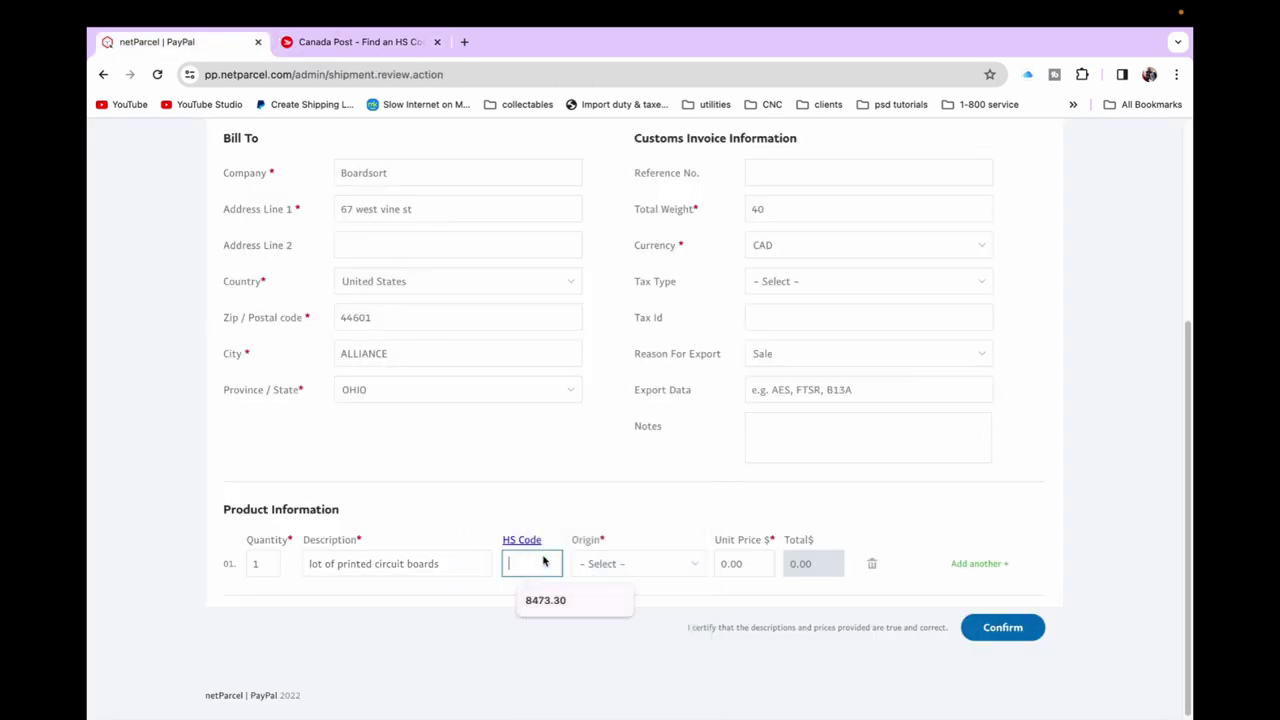
Step: Set the country of origin of the circuit board lot to China
left_click(603, 568)
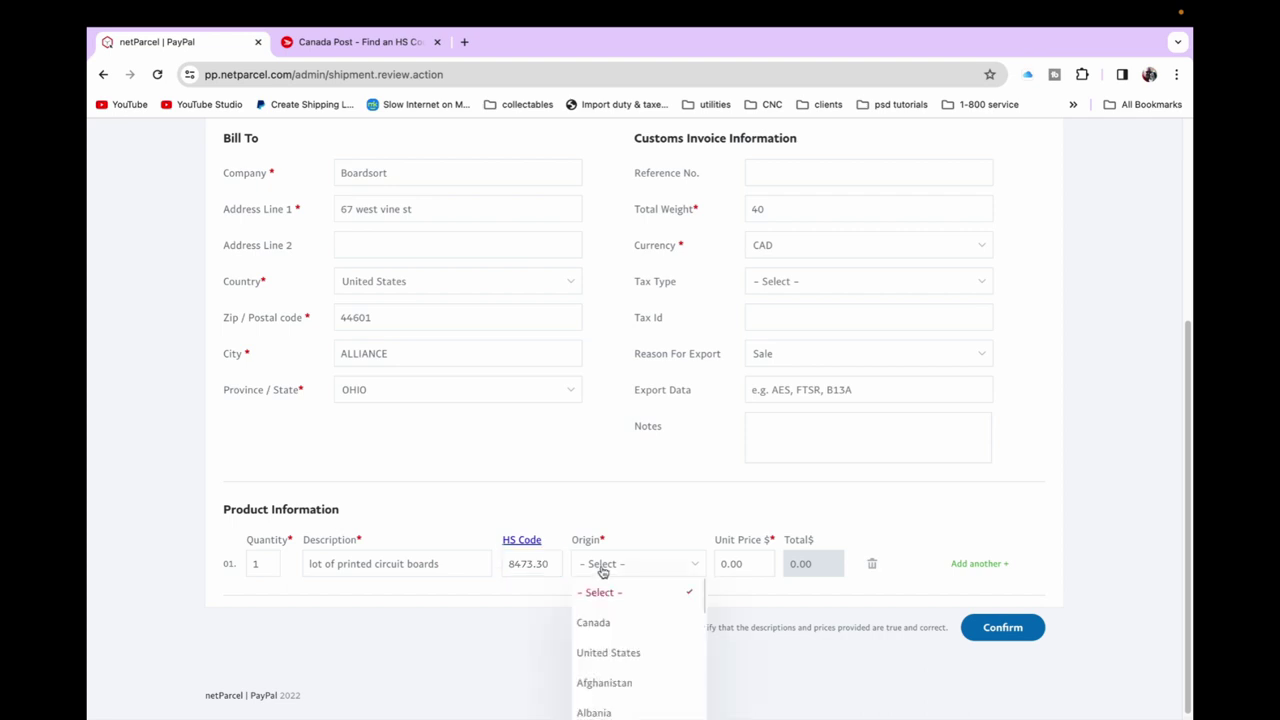
scroll(625, 640, "down", 5)
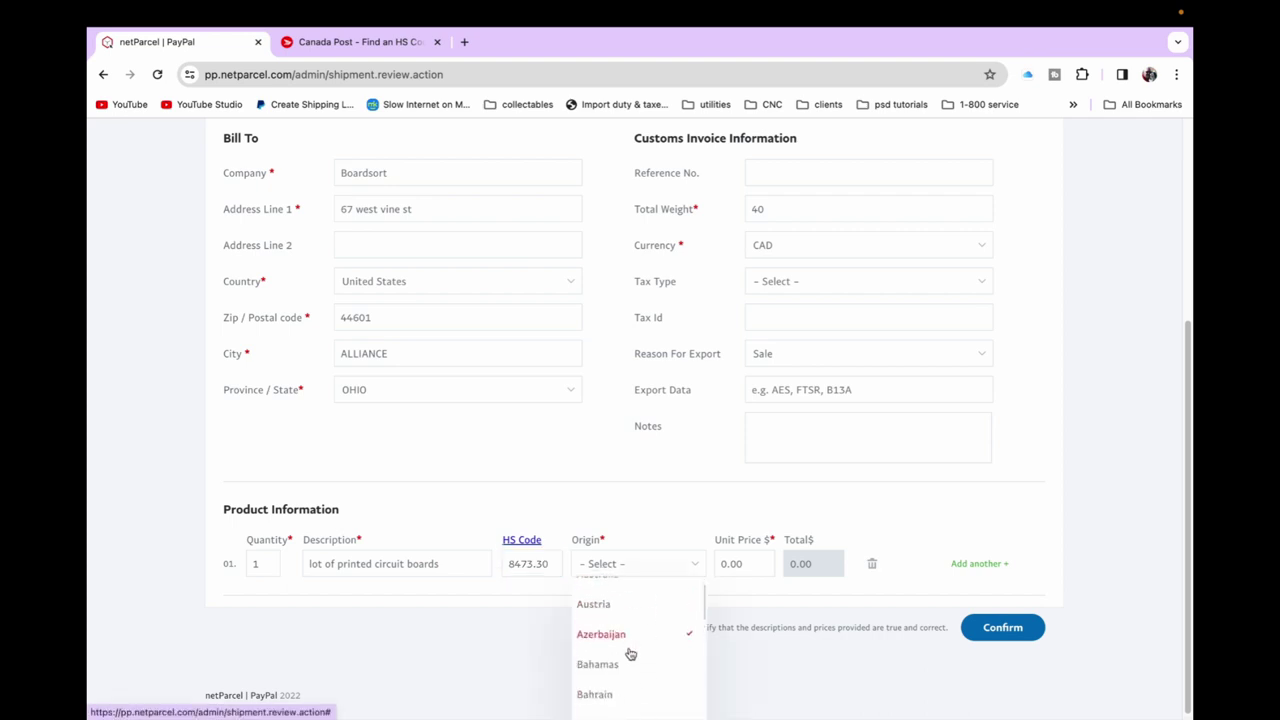
scroll(630, 654, "down", 6)
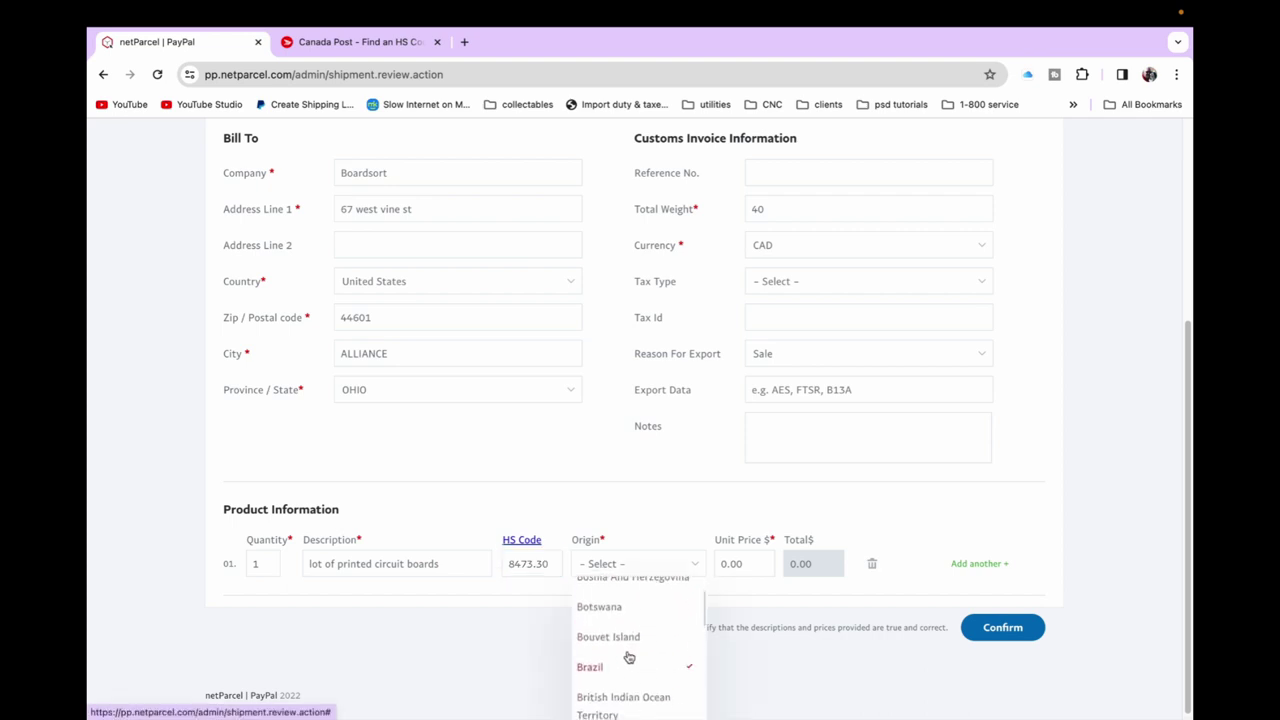
scroll(628, 656, "down", 3)
scroll(628, 656, "down", 3)
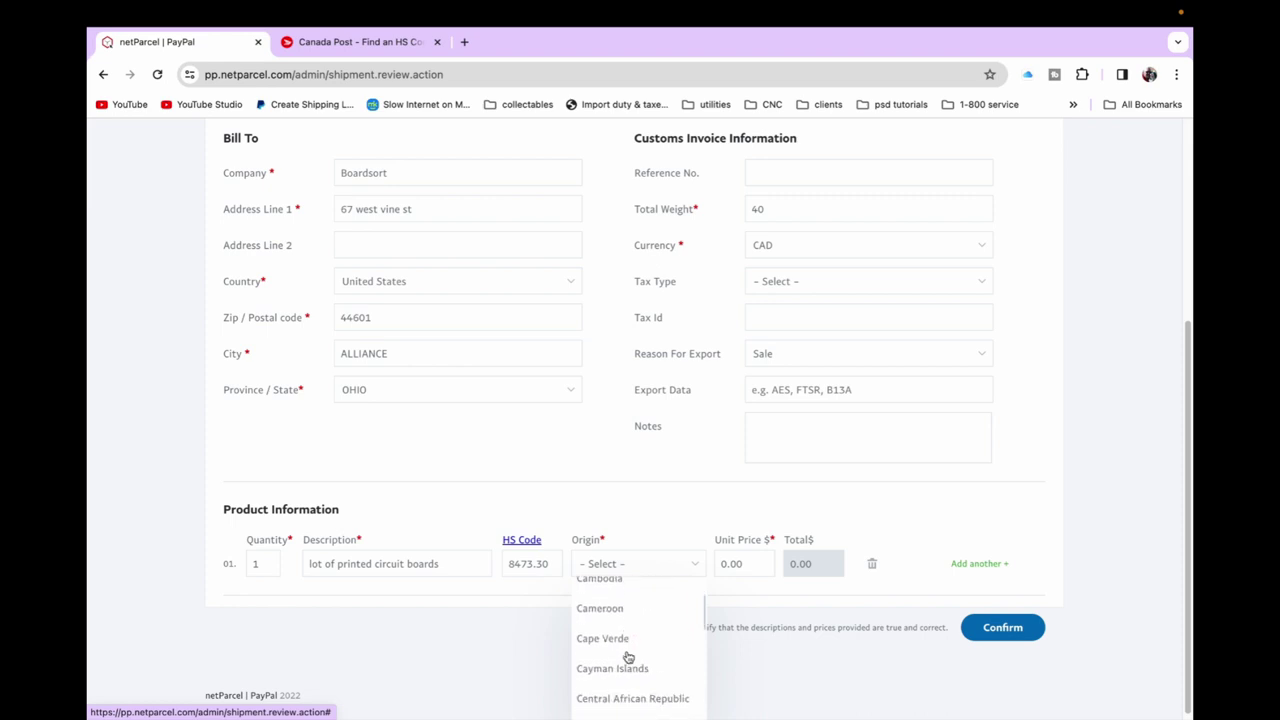
scroll(628, 656, "down", 3)
scroll(620, 660, "down", 2)
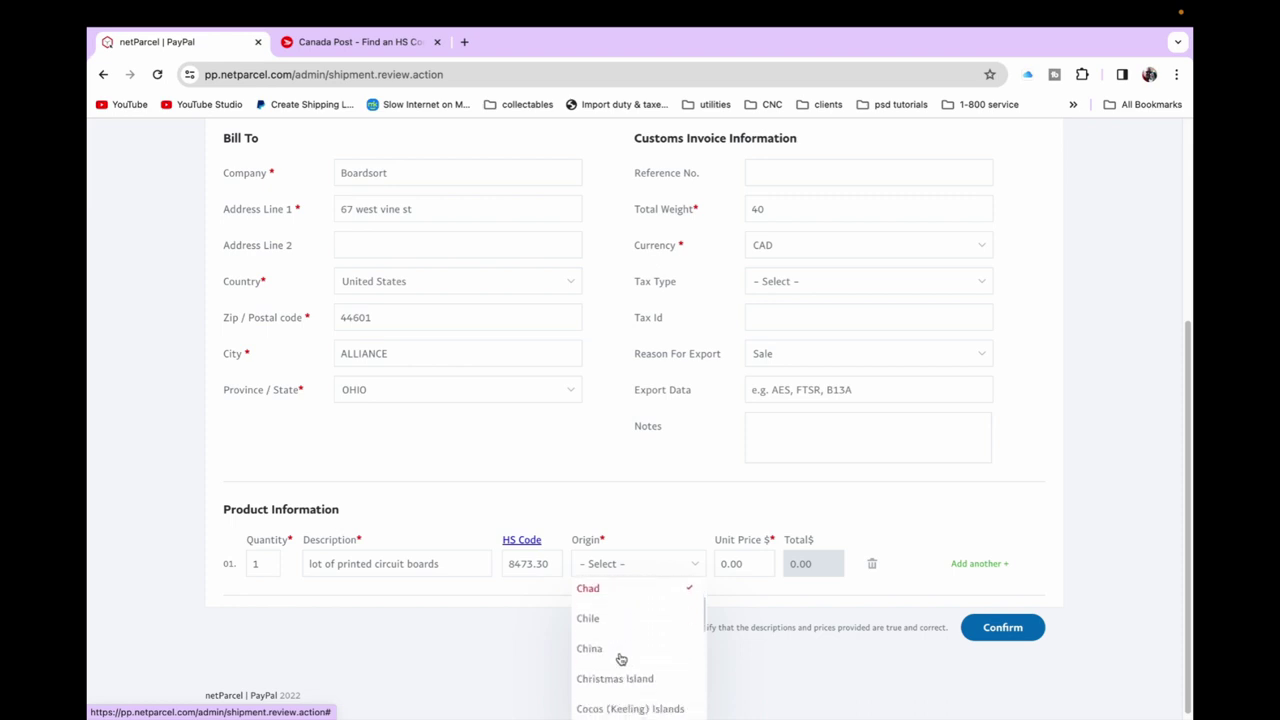
left_click(600, 658)
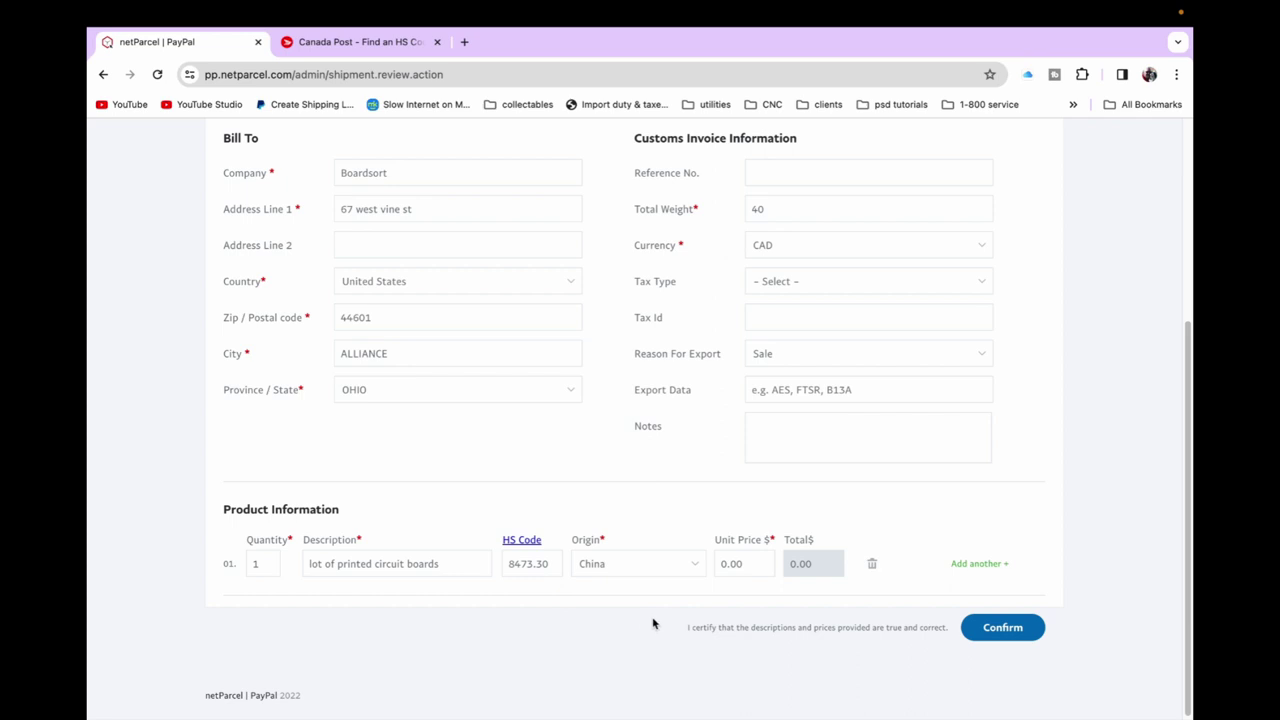
Step: Set the item's unit price to $270 and confirm the customs invoice
left_click(736, 569)
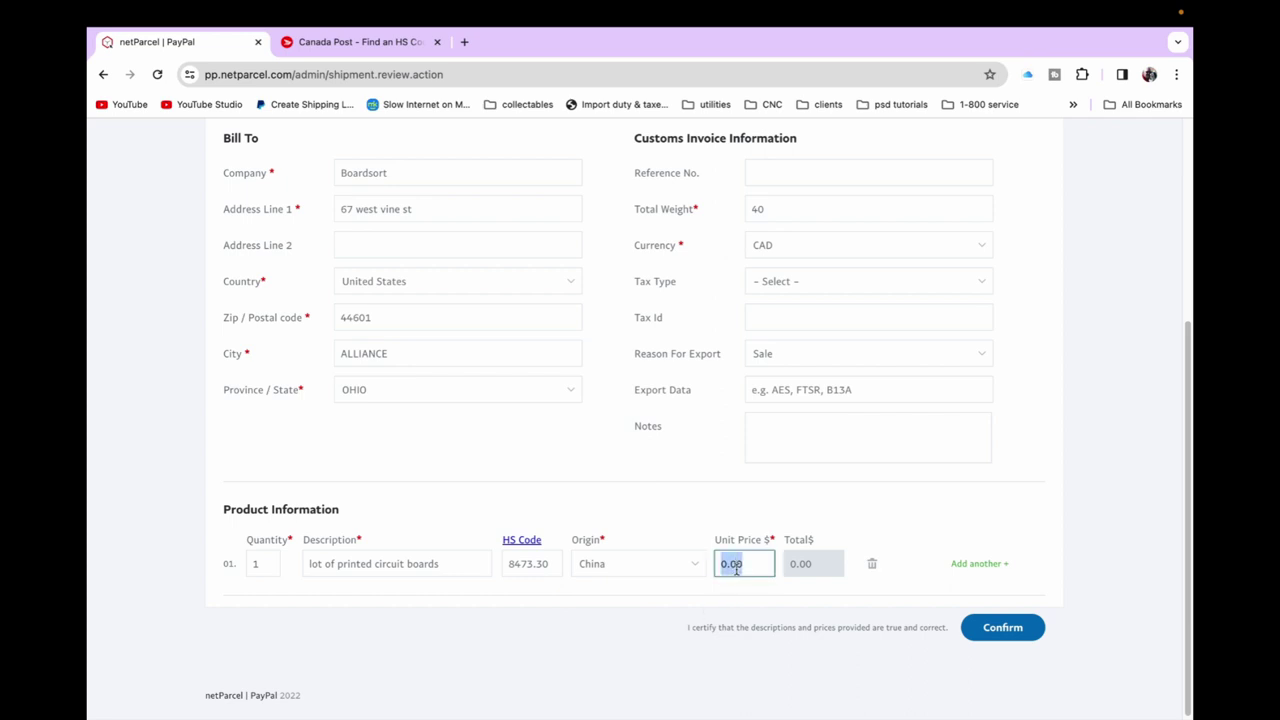
type("27")
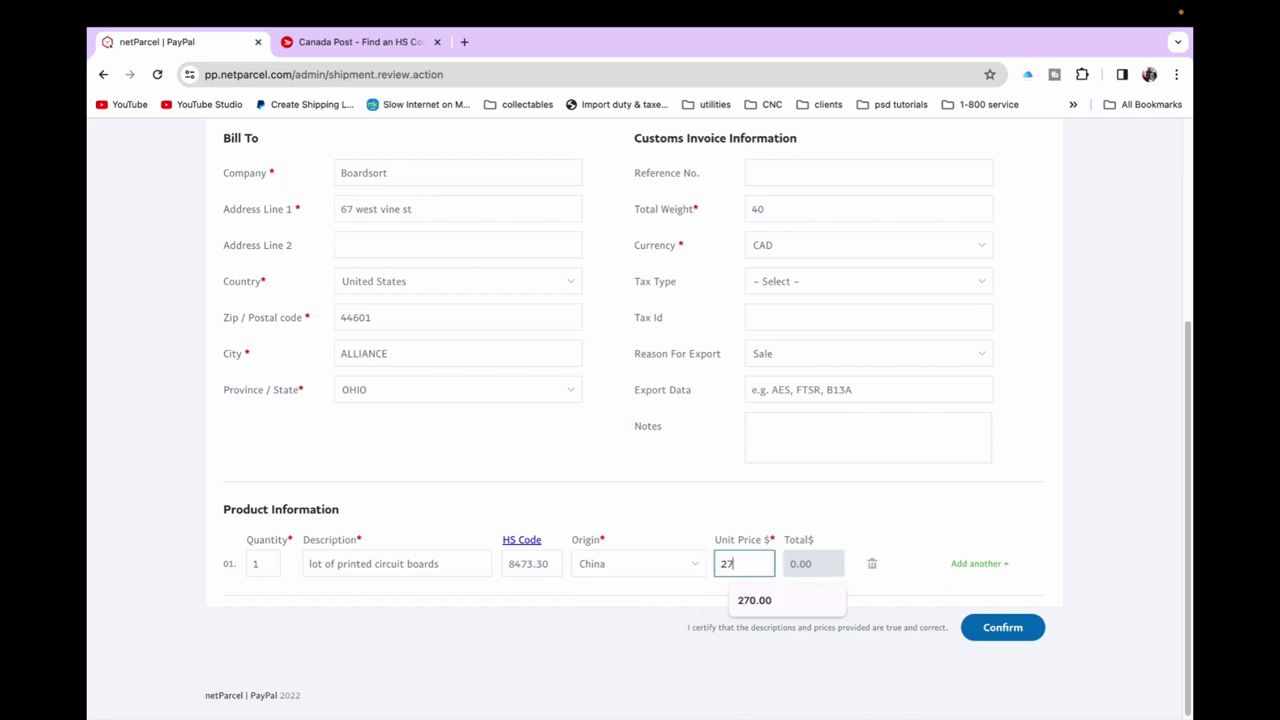
type("0")
left_click(996, 629)
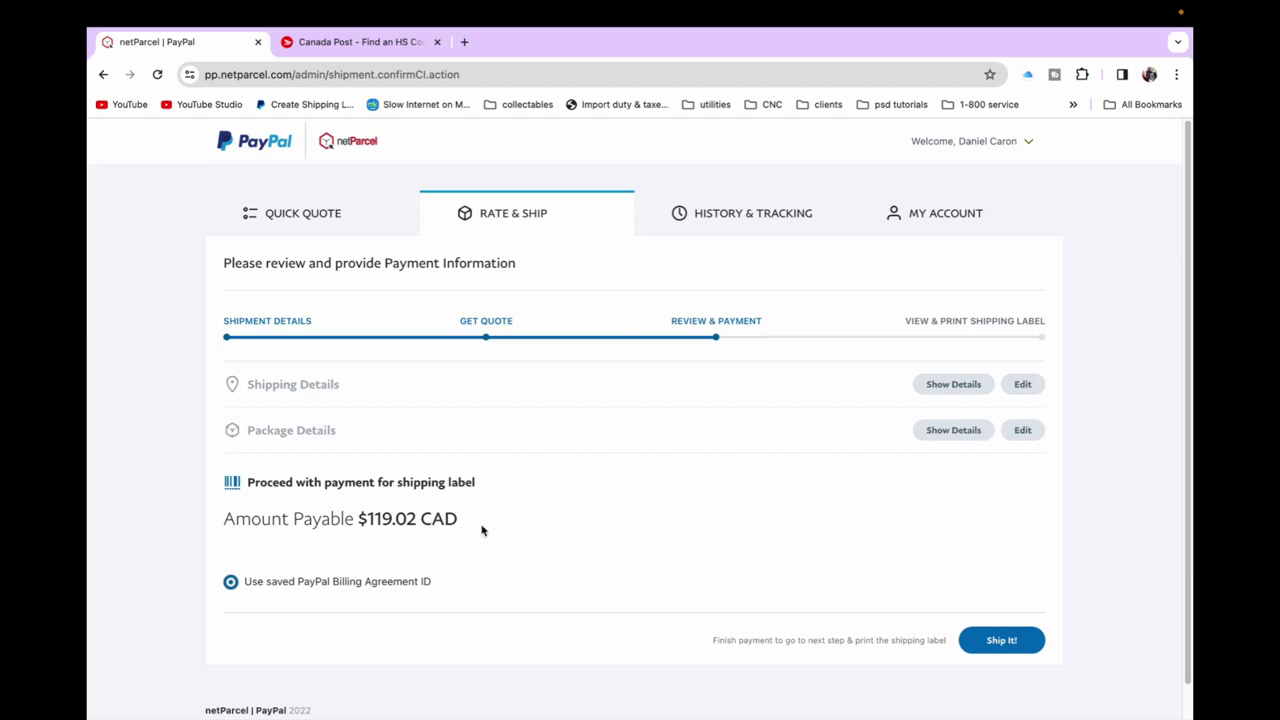
Step: In a new browser tab, look up the conversion of 224.87 USD to CAD on Google and read the result
left_click(465, 45)
left_click(383, 78)
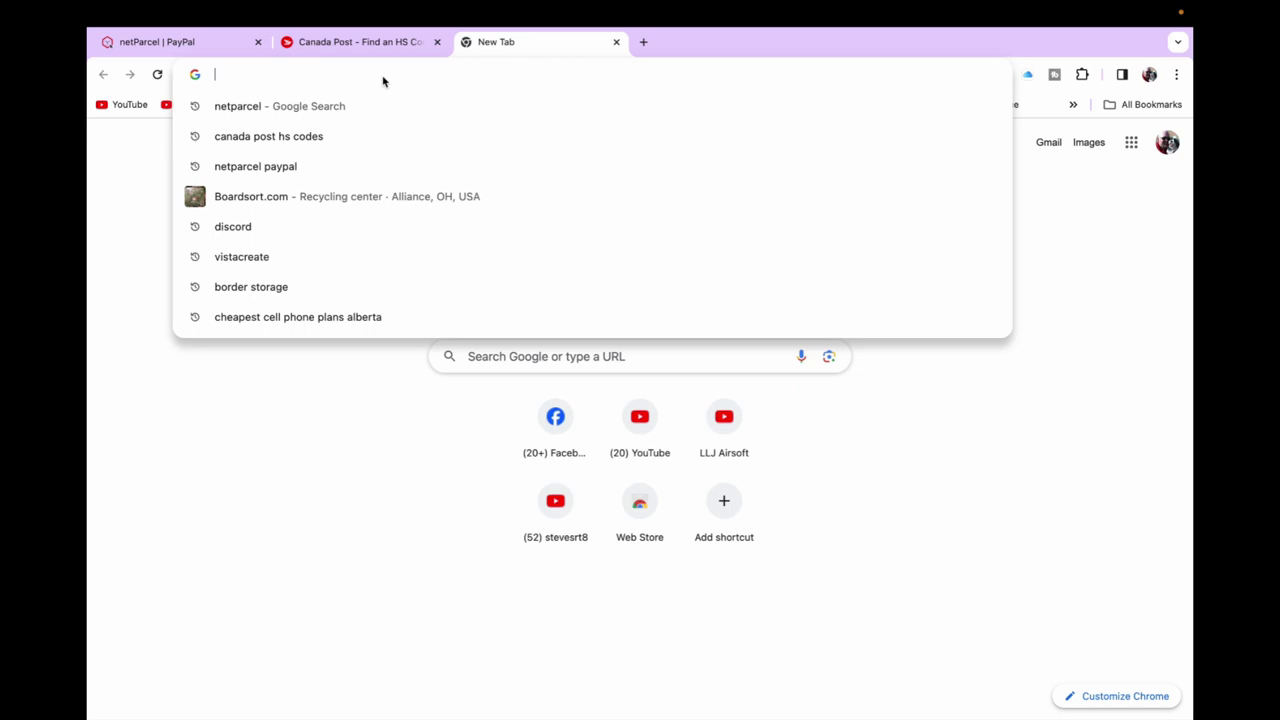
type("22")
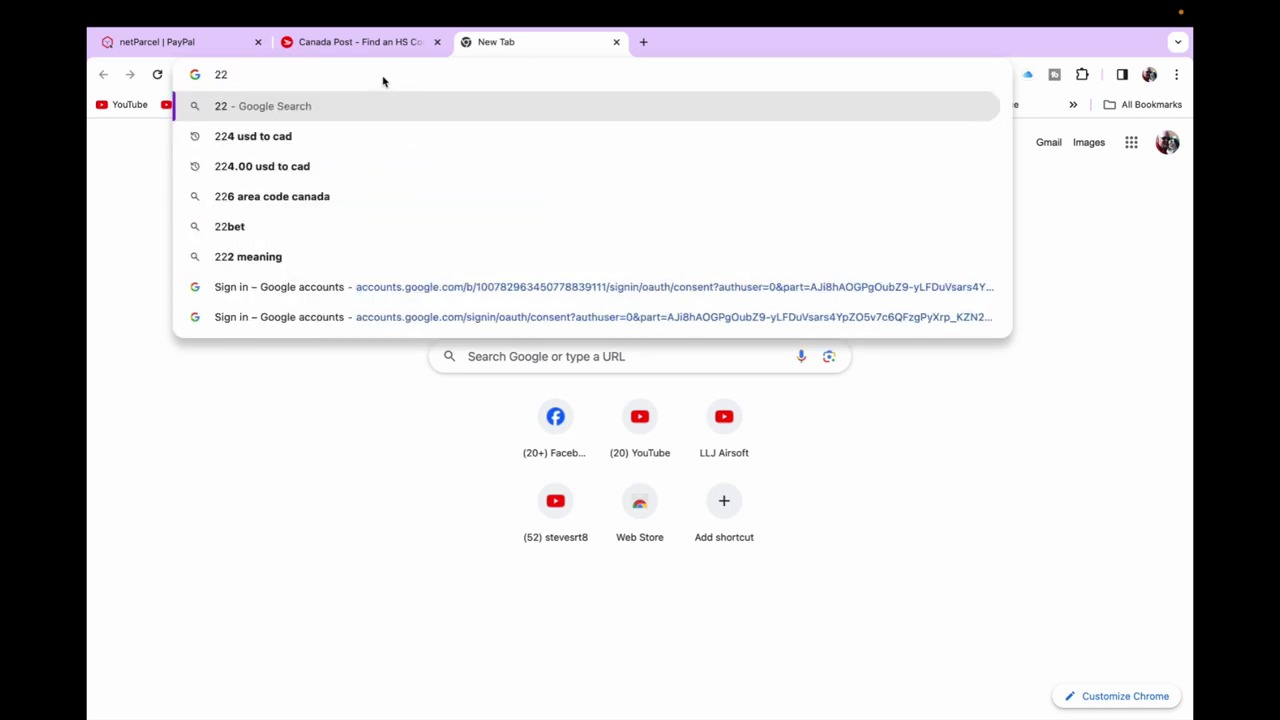
type("4.78")
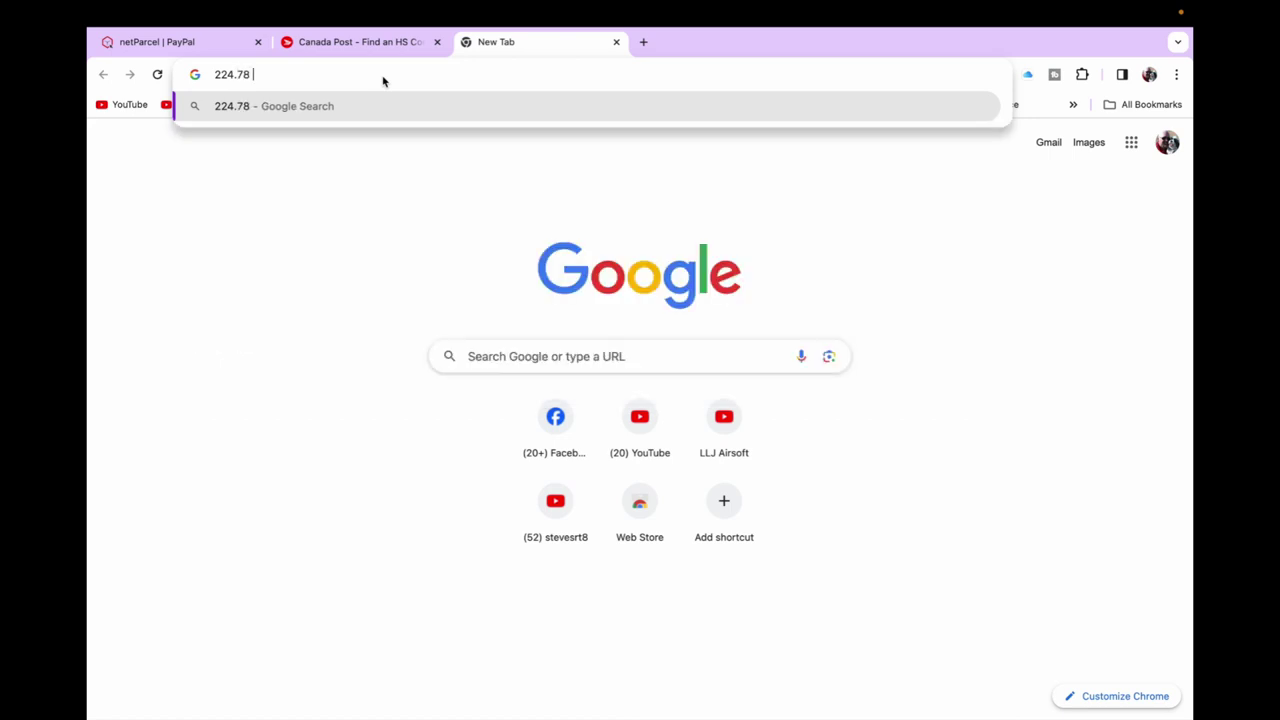
type(" usd")
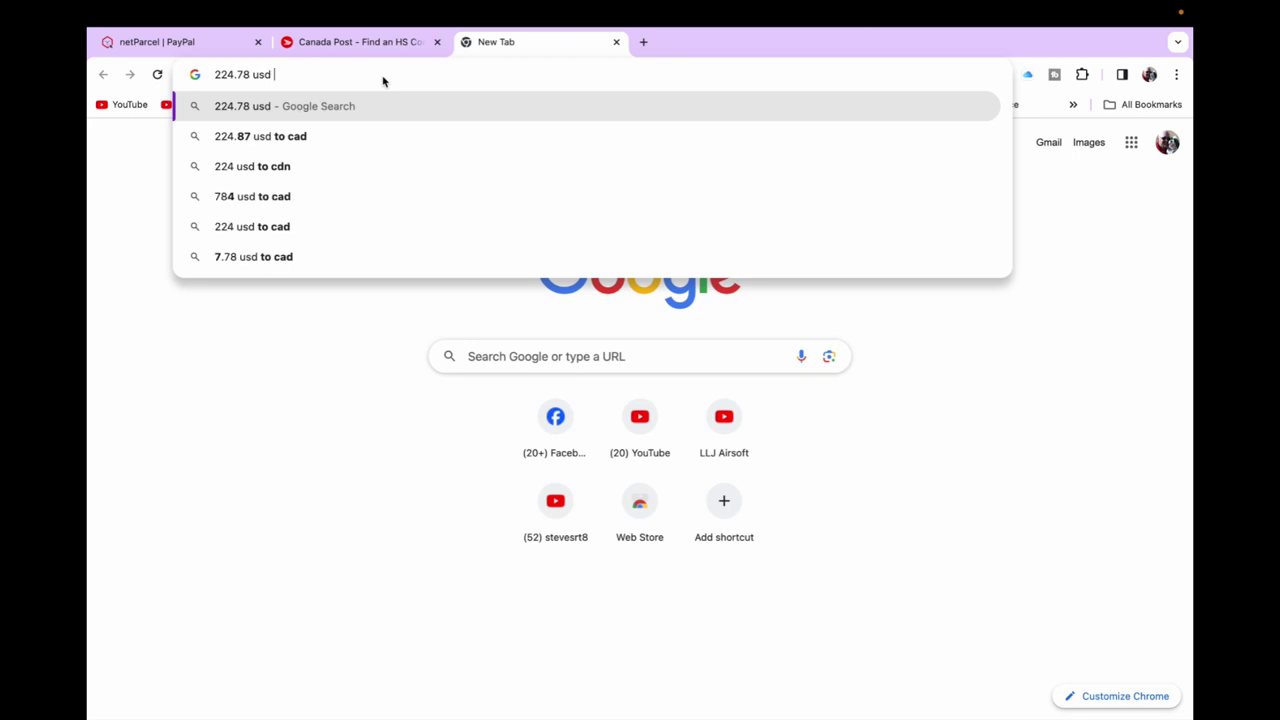
left_click(298, 146)
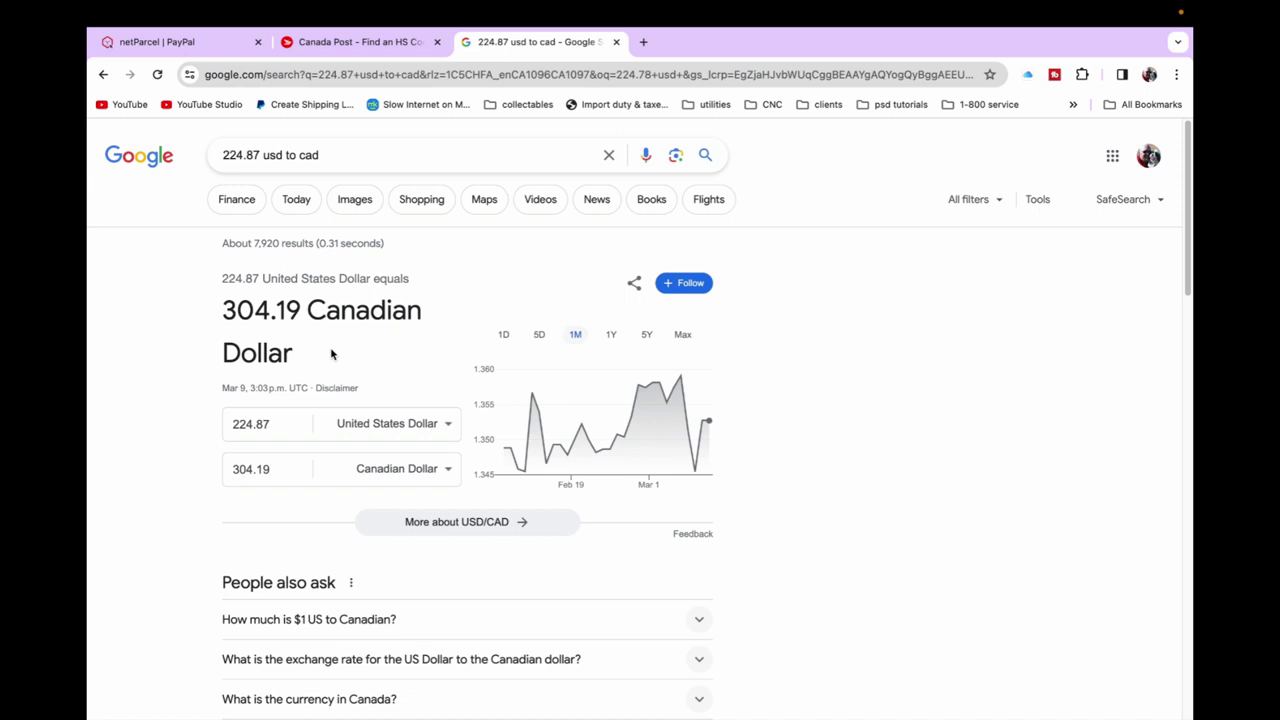
scroll(355, 349, "down", 1)
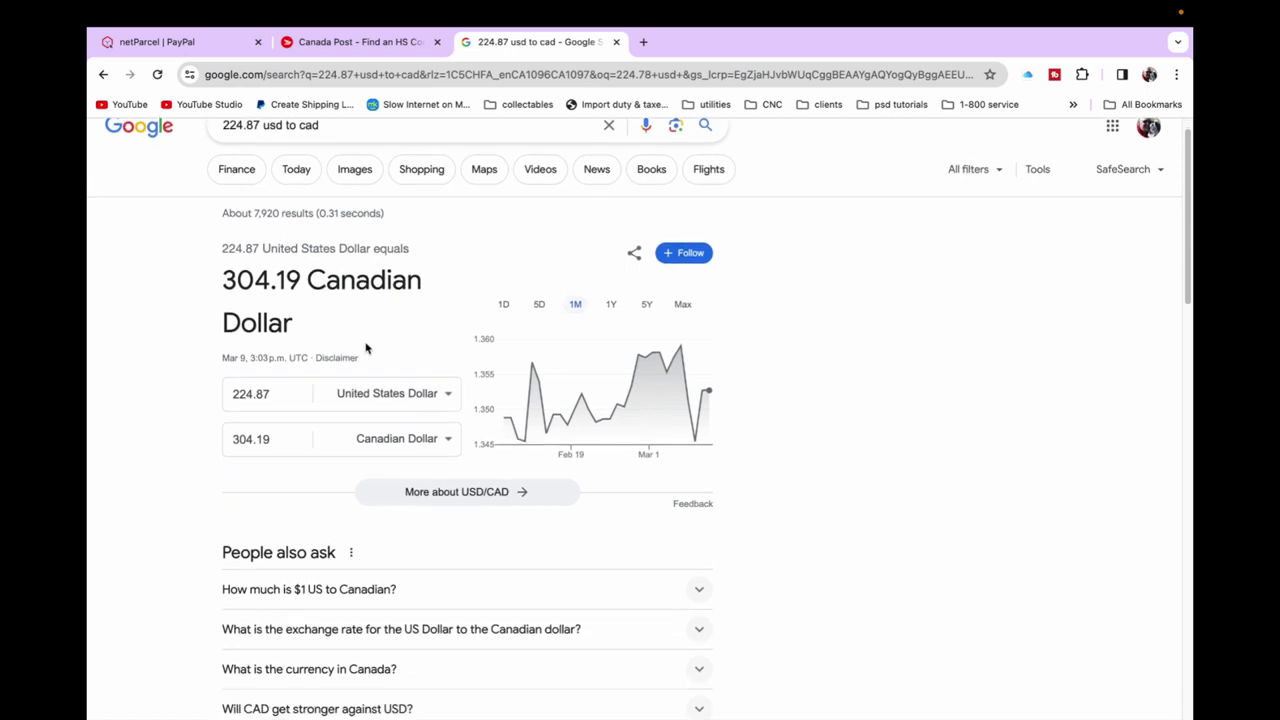
scroll(366, 348, "up", 1)
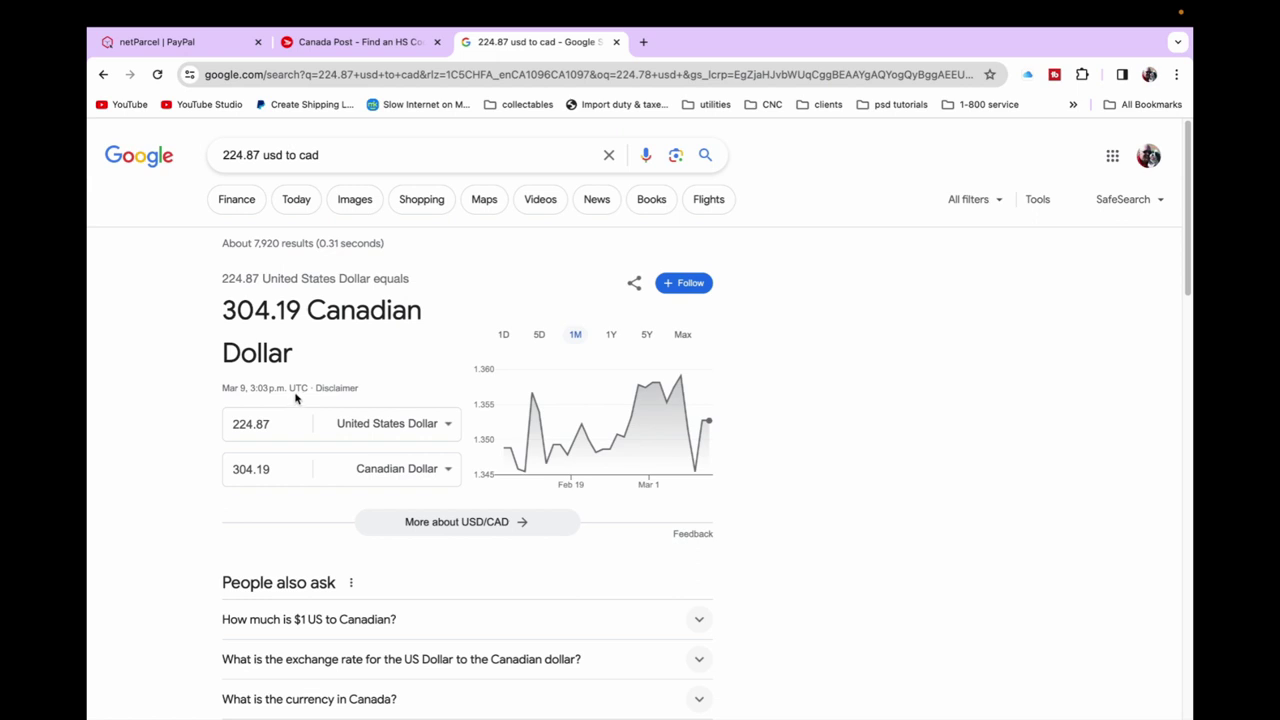
scroll(335, 405, "down", 1)
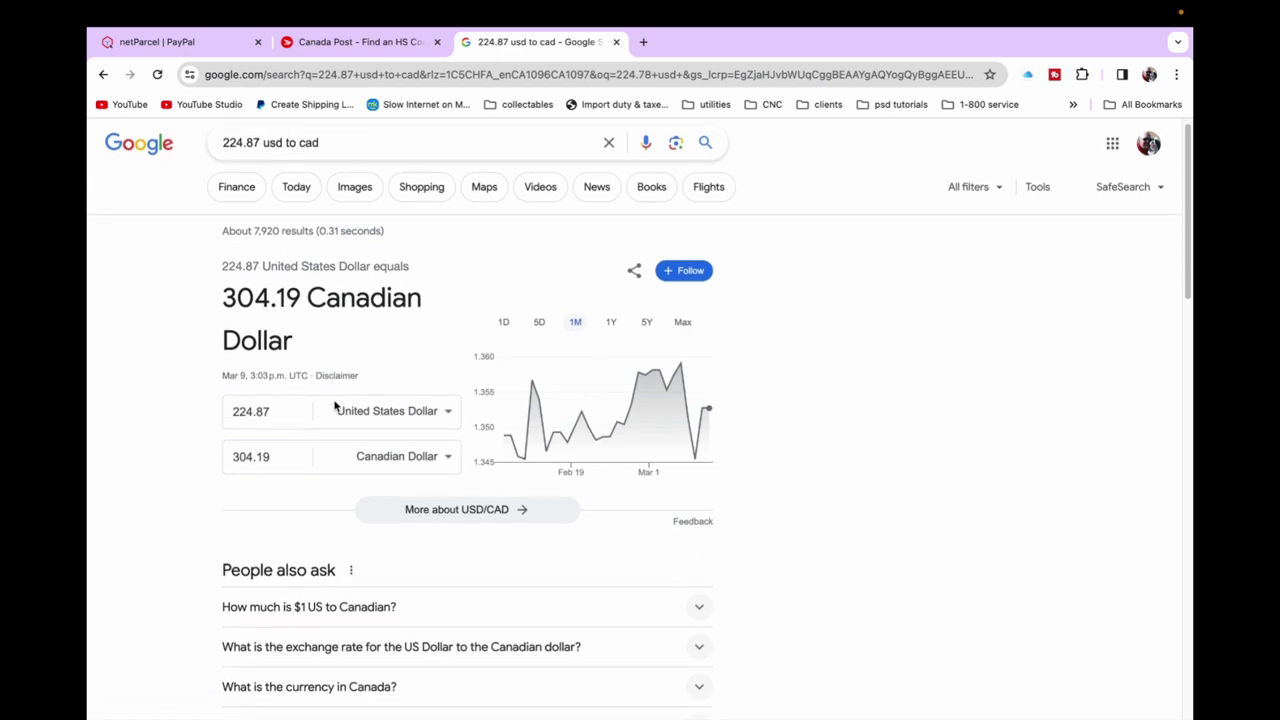